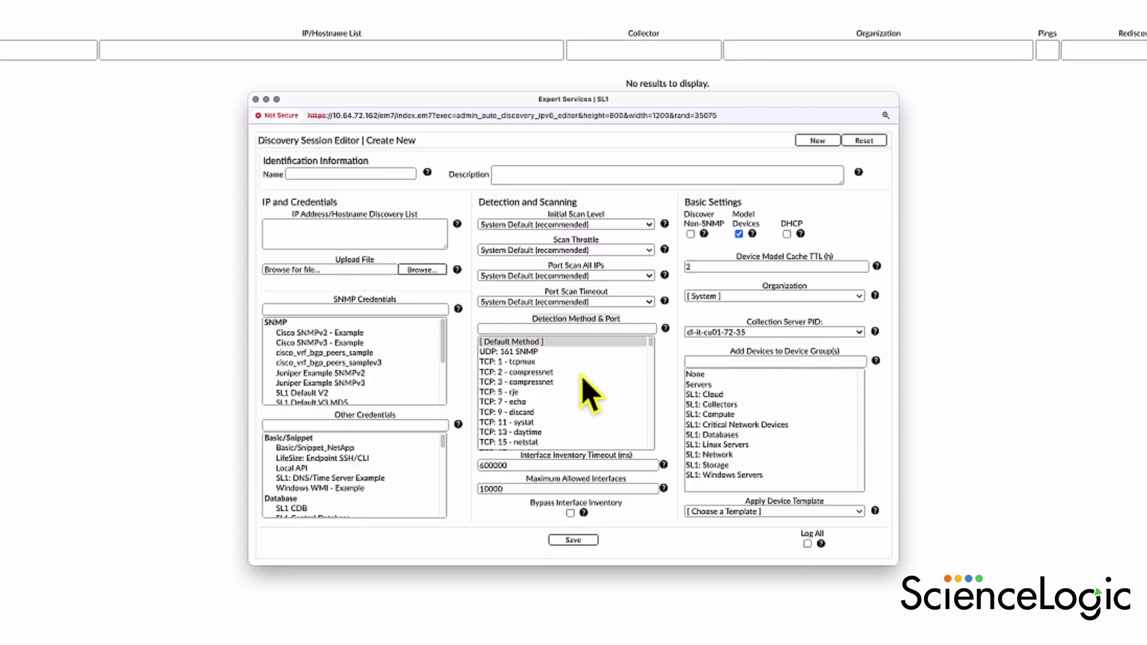
Close the discovery session editor and open the TCP-IP Ports page under the system customization settings.
left_click(255, 99)
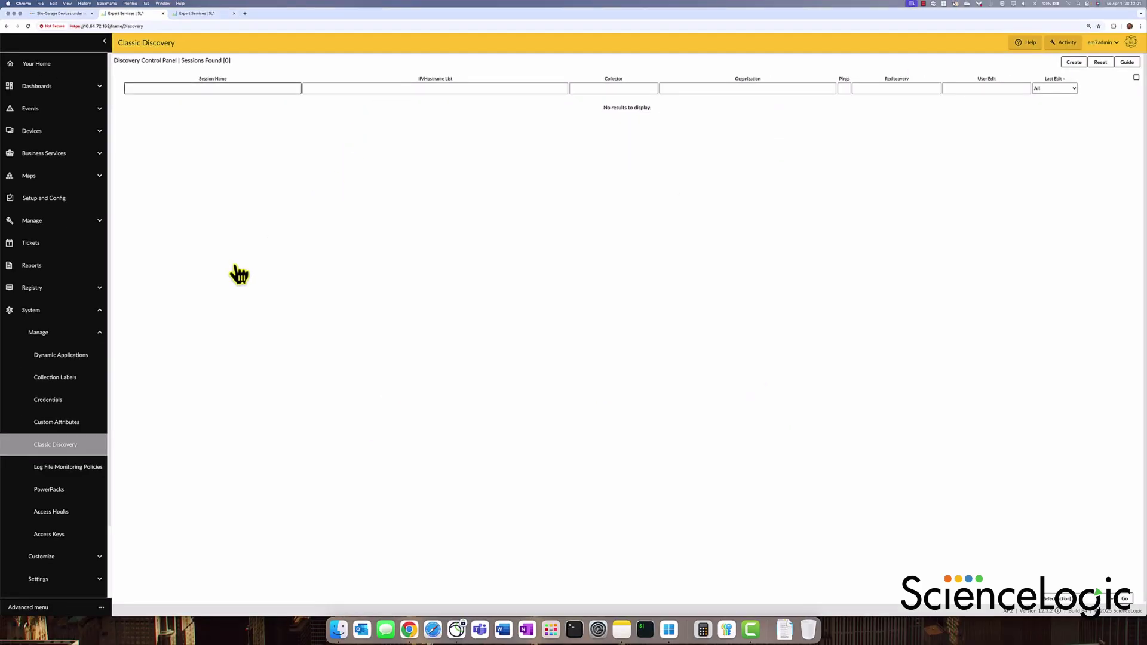
left_click(97, 338)
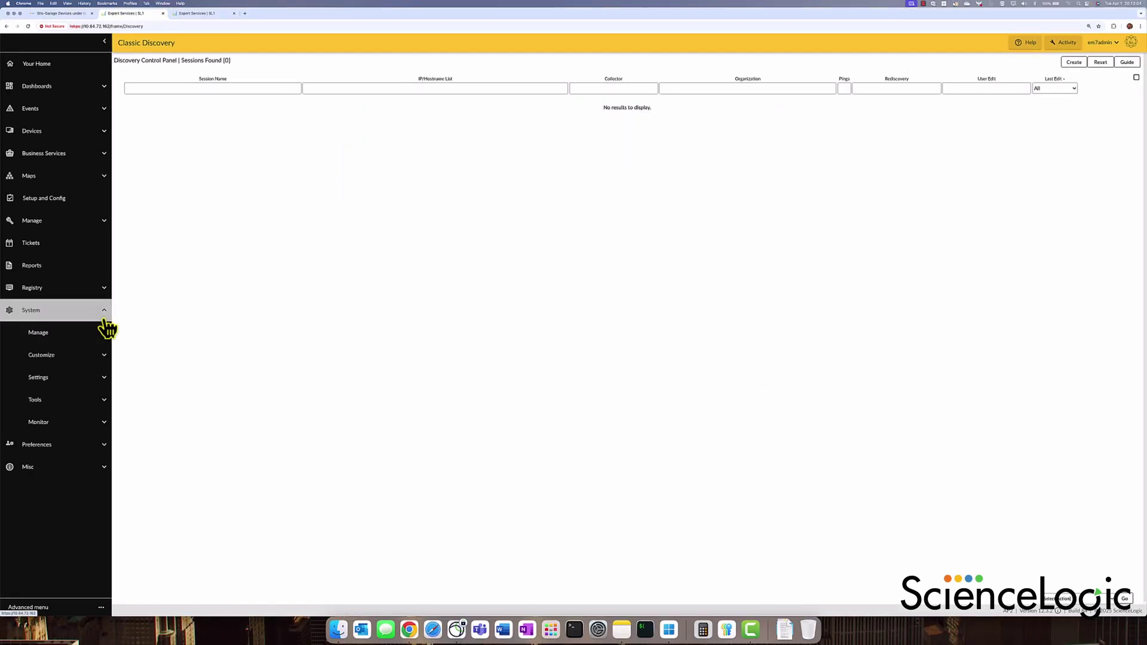
left_click(103, 358)
scroll(77, 429, "down", 3)
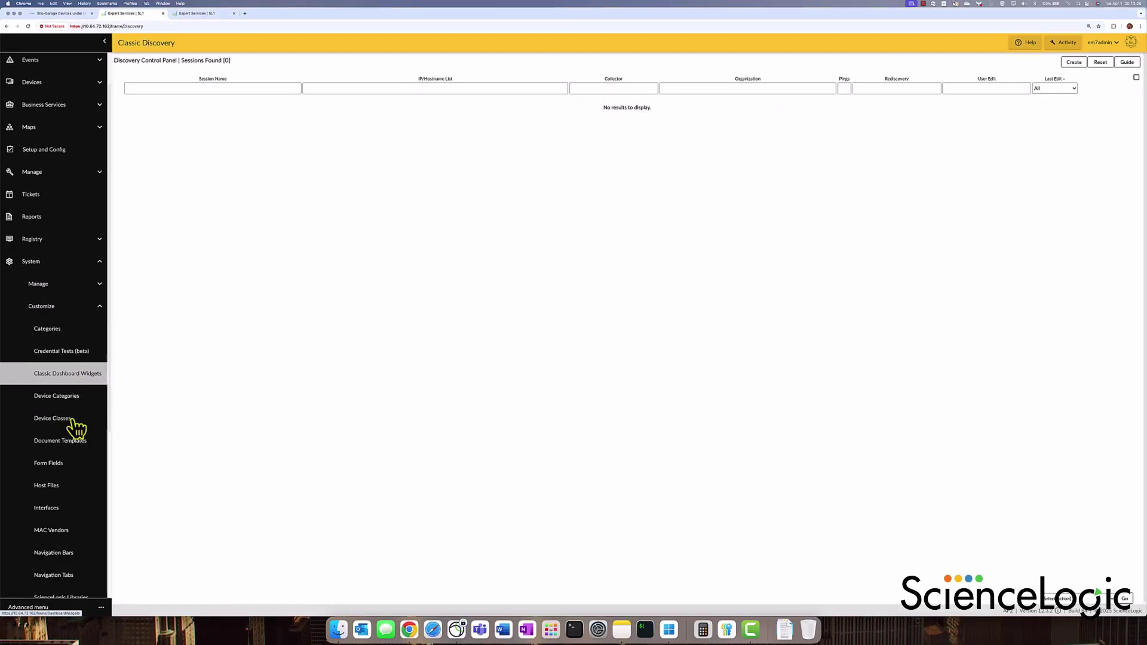
scroll(77, 429, "down", 5)
left_click(69, 409)
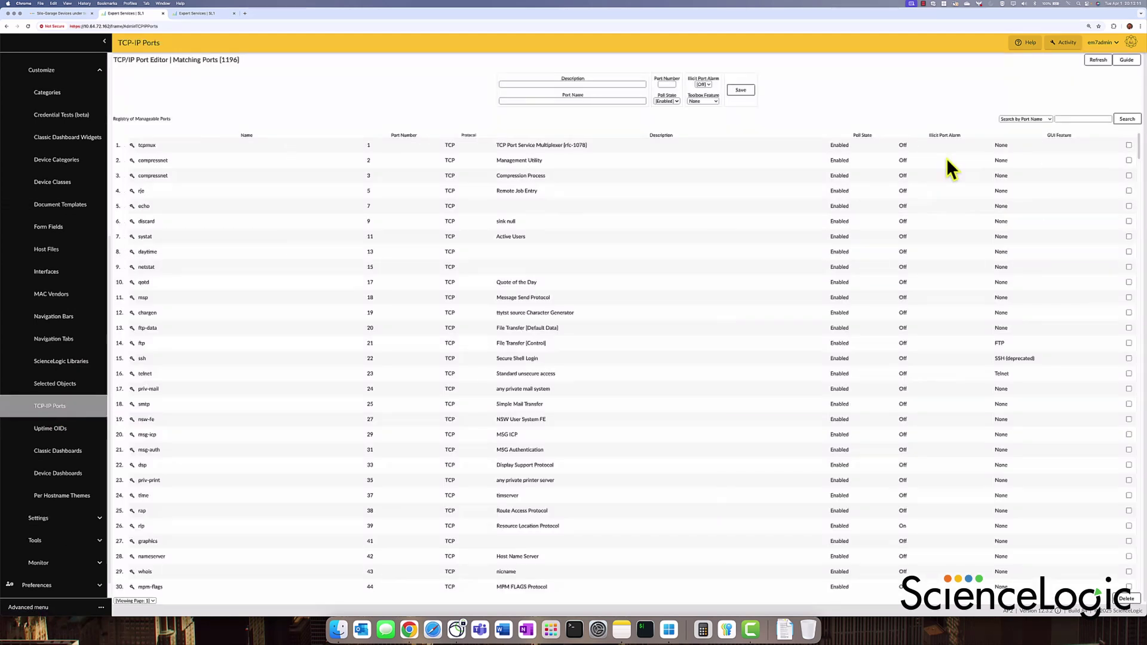
Search the registry of manageable ports by port number for 1555.
left_click(1039, 120)
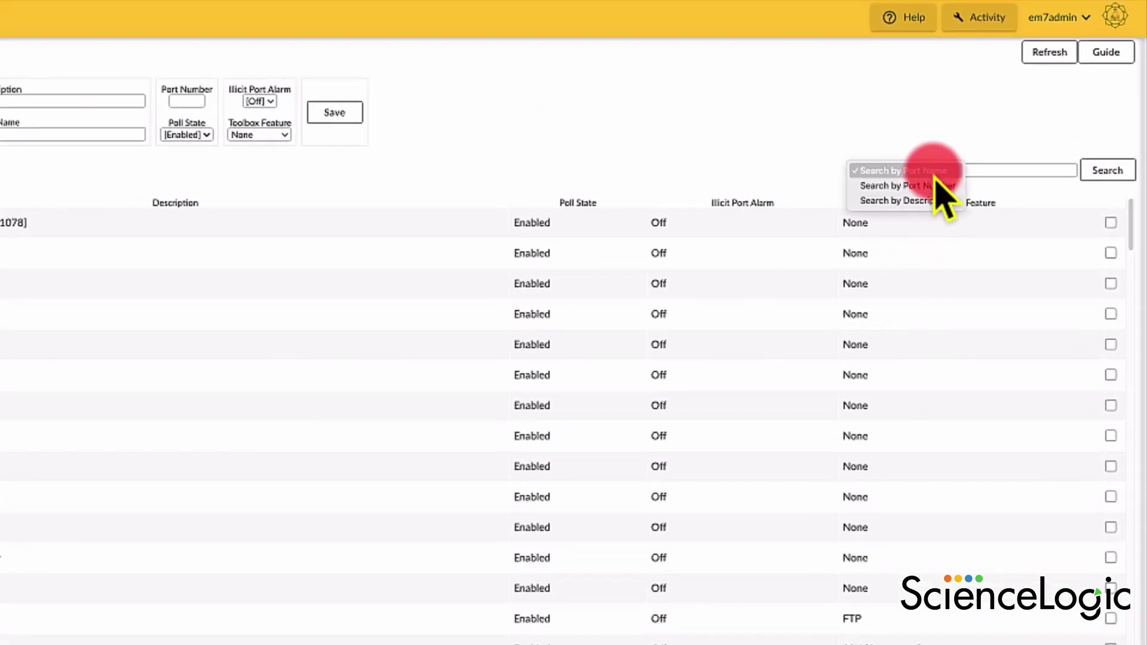
left_click(940, 186)
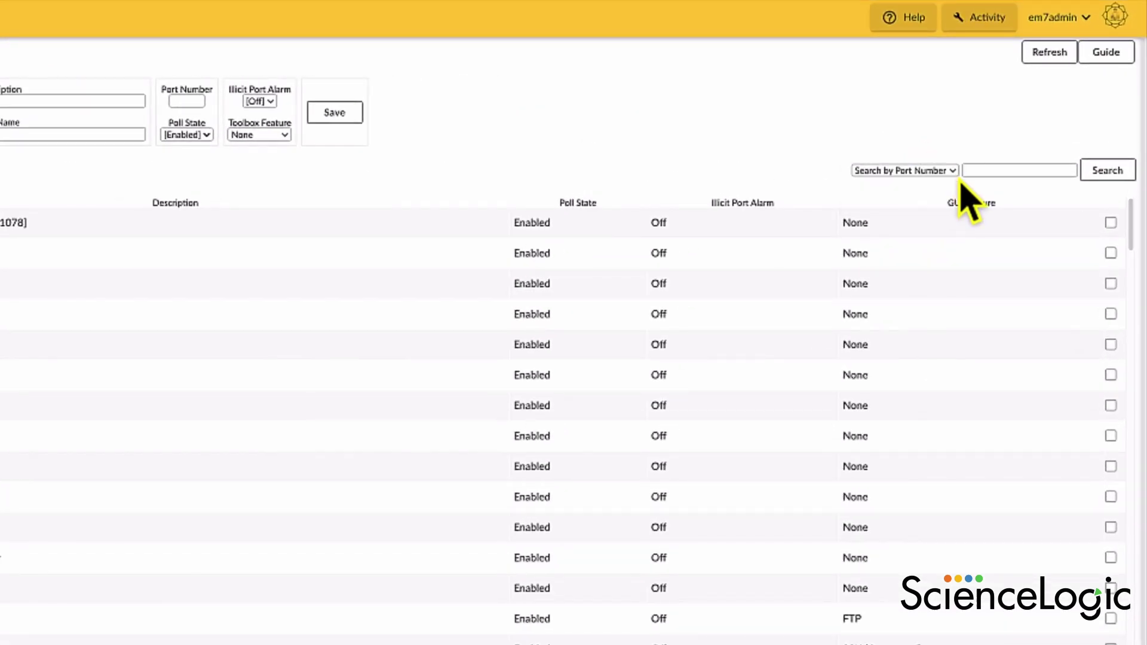
left_click(1010, 171)
type("1555")
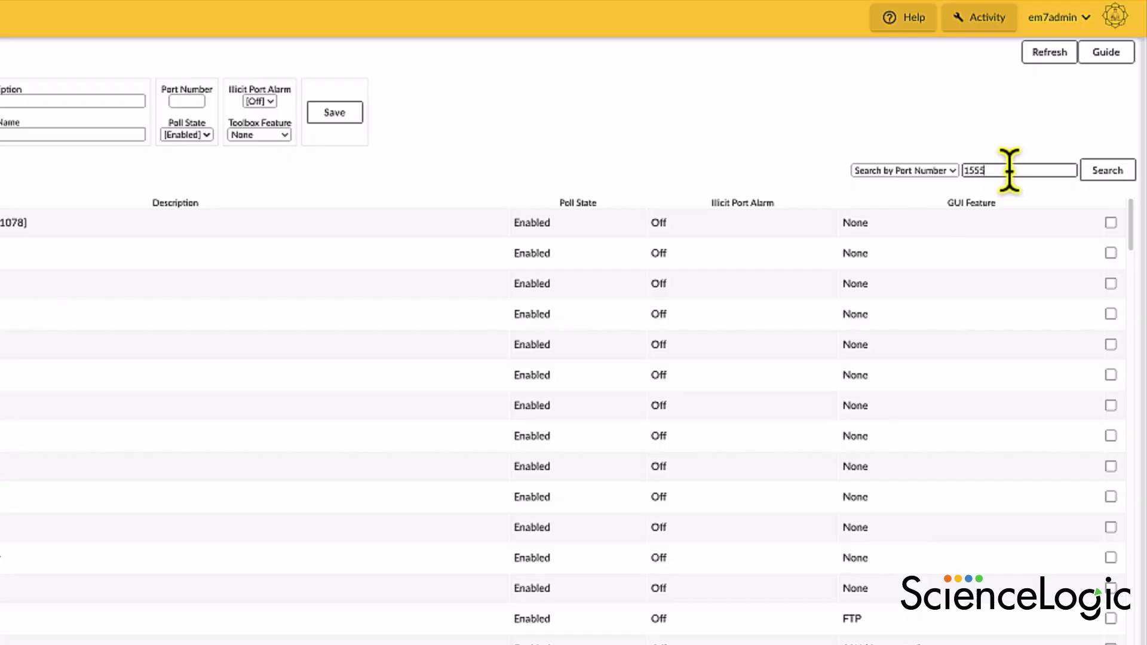
left_click(1106, 174)
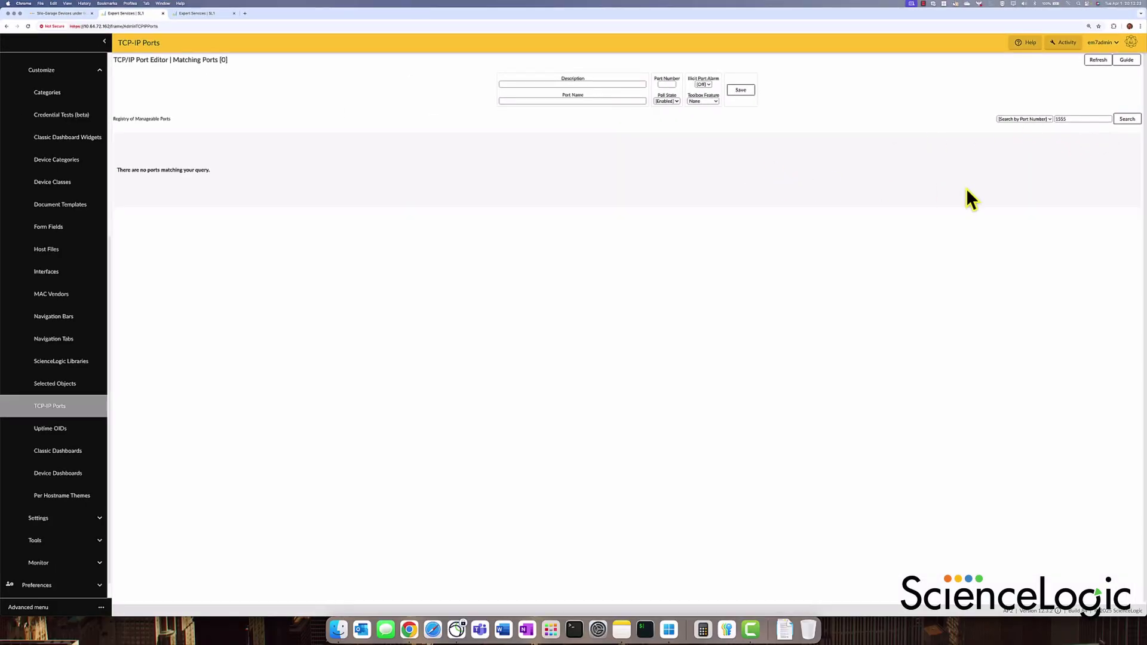
Add a TCP port with description and name "New Port 1555" and port number 1555, and confirm saving it.
left_click(550, 84)
key("Tab")
type("New Port 1555")
left_click(666, 84)
left_click(741, 90)
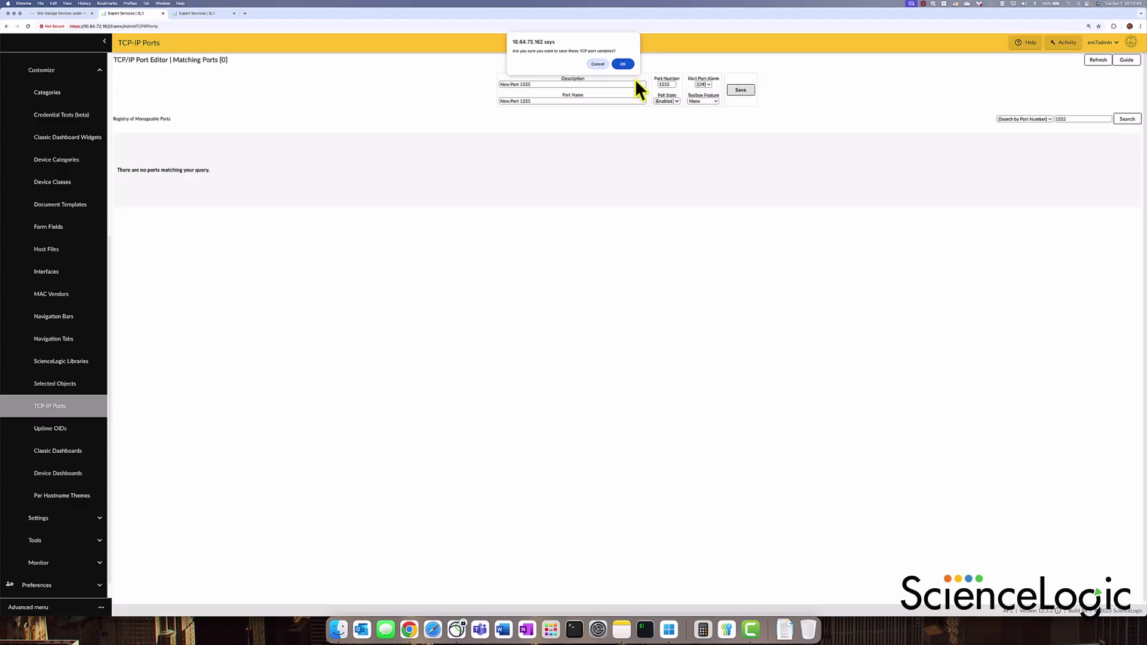
left_click(624, 64)
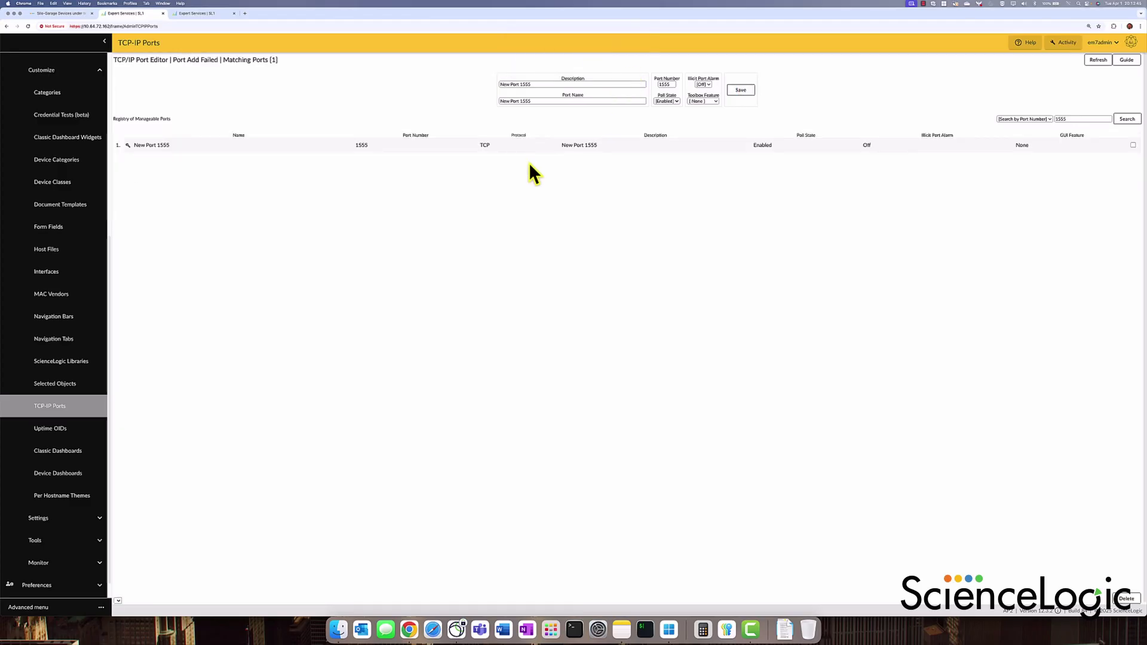
Return to Classic Discovery in the system management section and start a new discovery session.
scroll(76, 179, "up", 3)
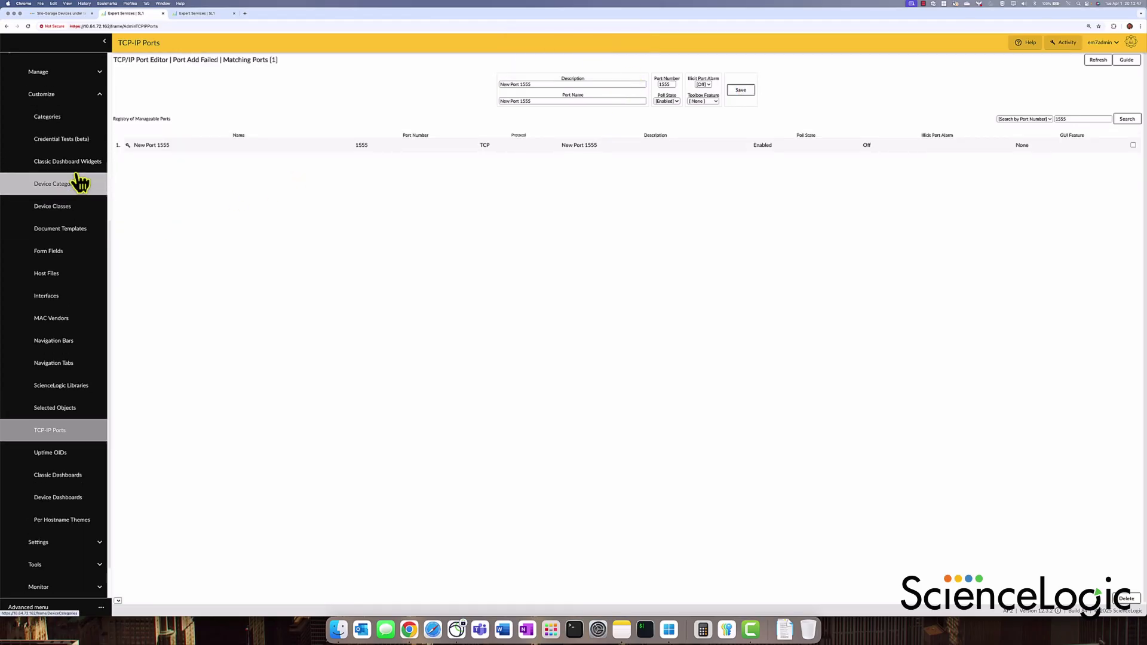
left_click(99, 137)
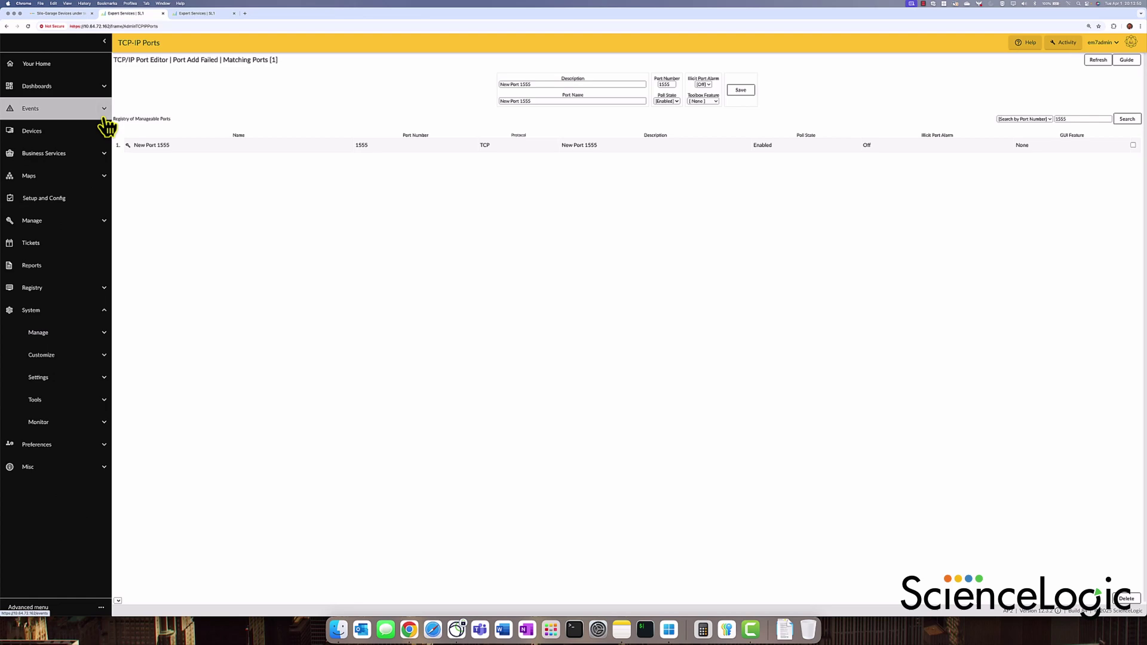
left_click(104, 333)
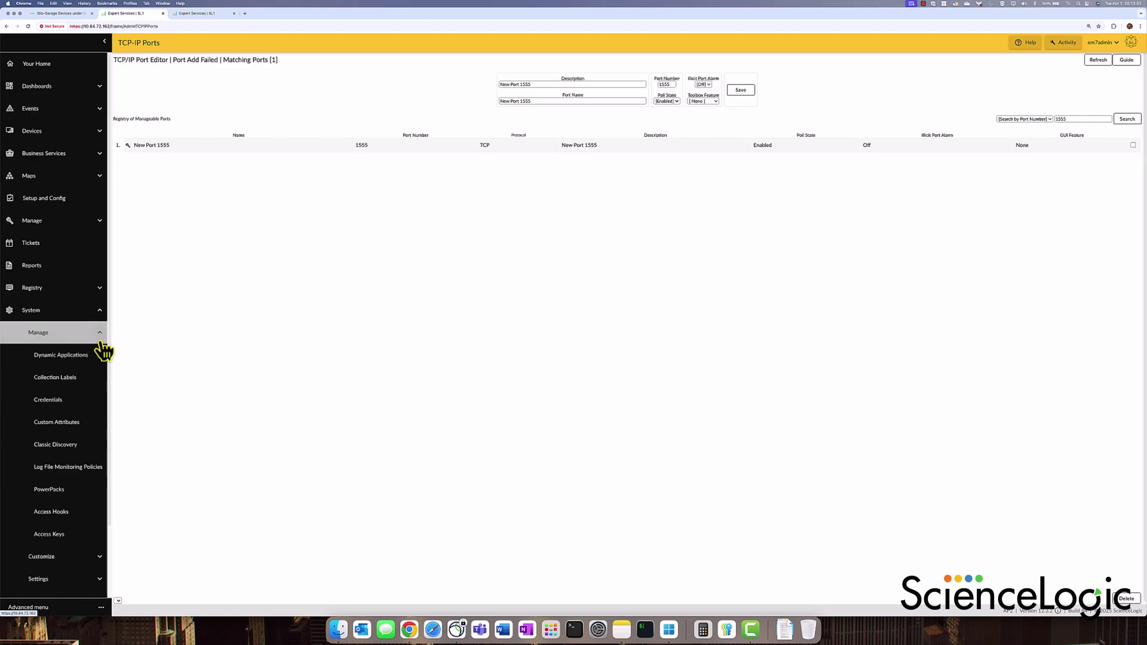
left_click(77, 444)
left_click(1067, 63)
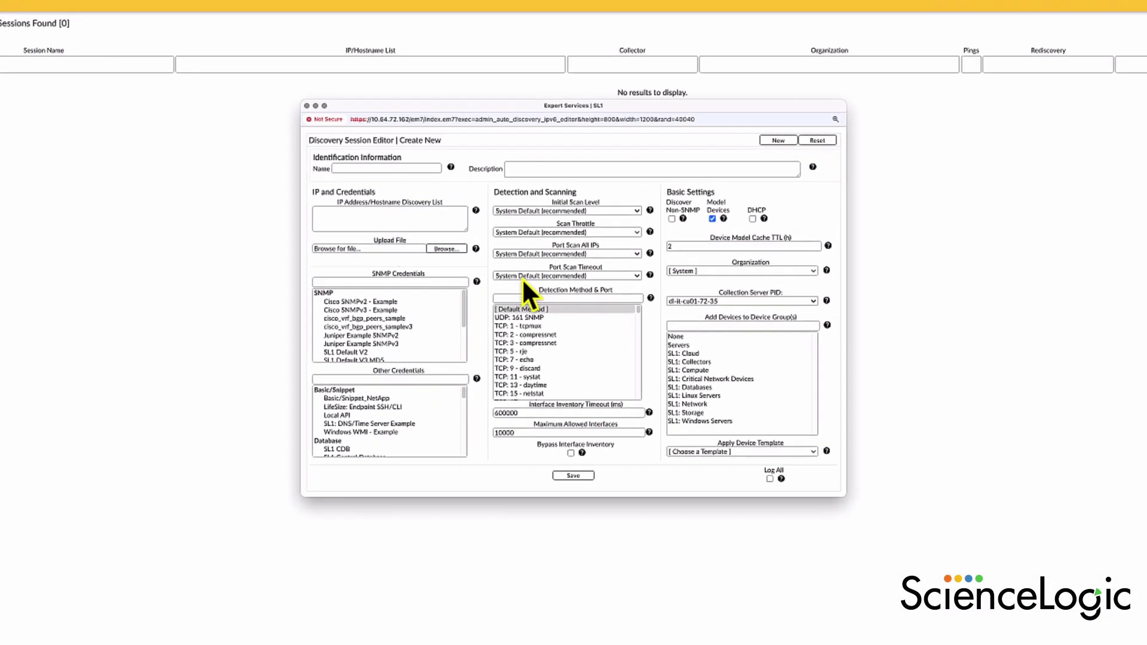
Filter the session's detection methods and ports by 1555, and close the editor without saving.
left_click(521, 328)
type("1555")
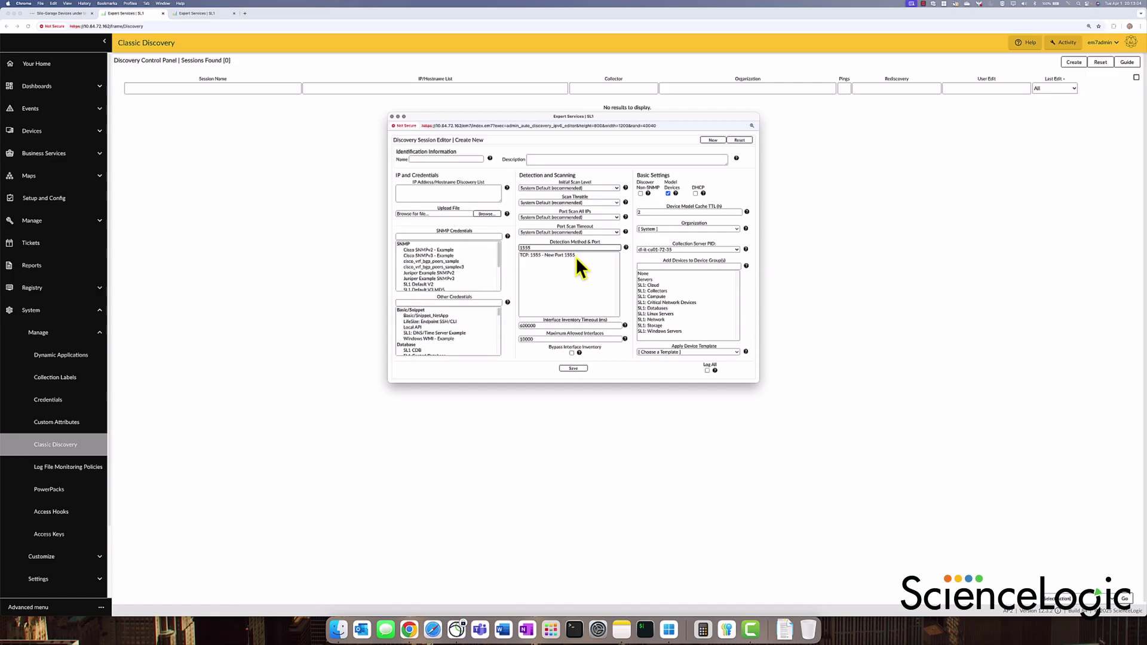
left_click(392, 117)
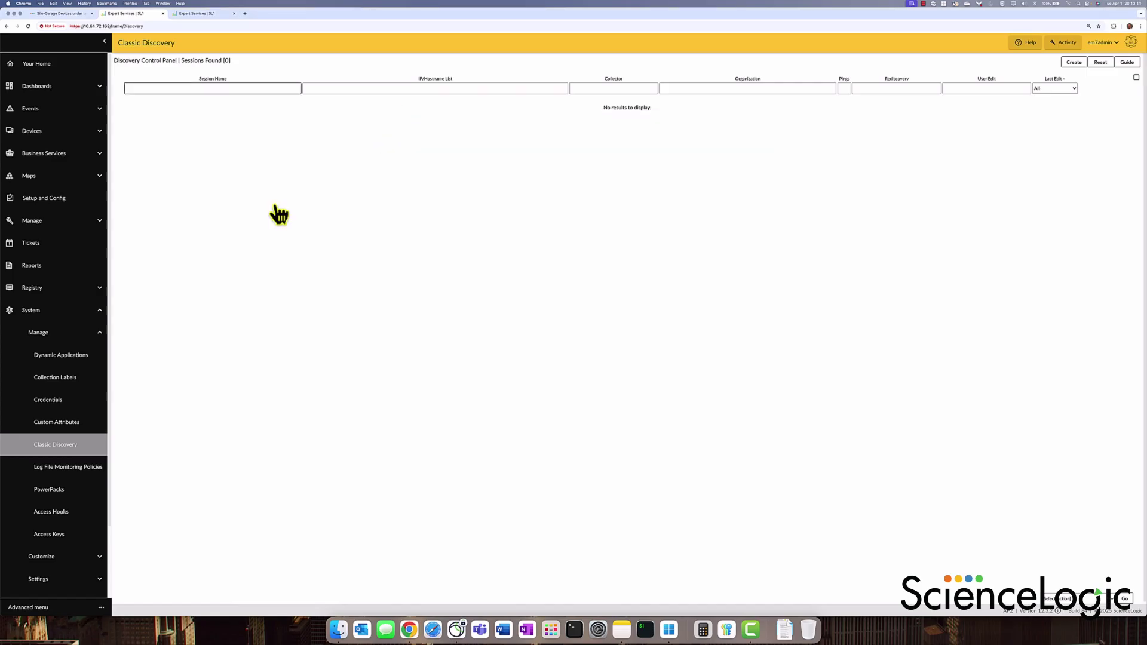
Open the Admin Processes page in the system settings.
left_click(100, 338)
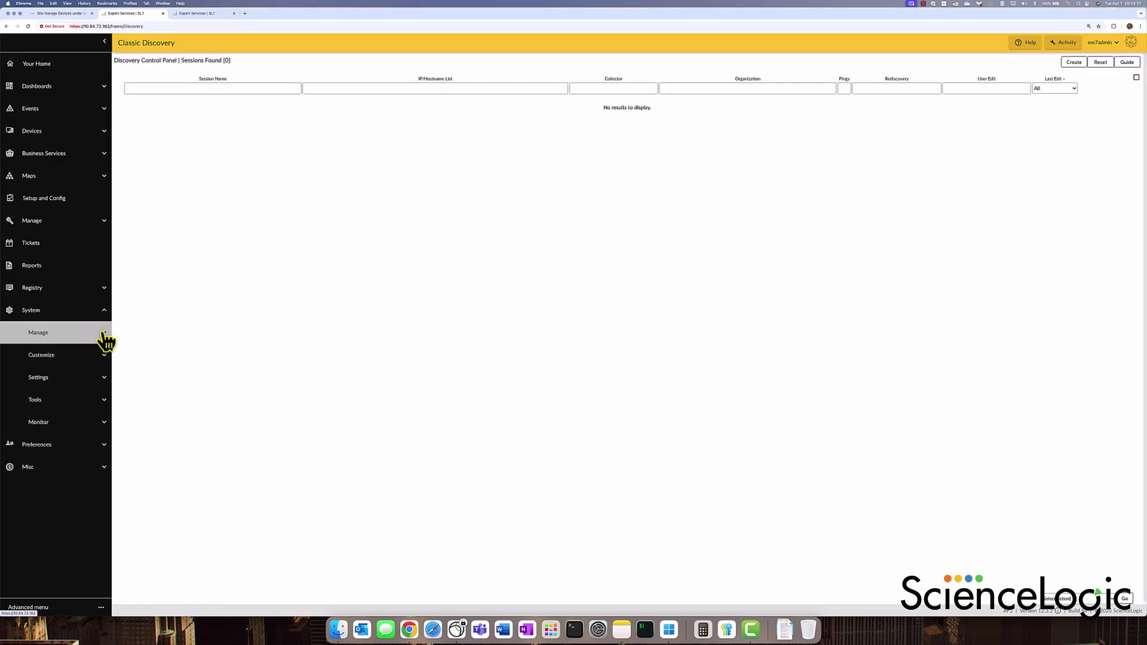
left_click(67, 313)
left_click(104, 378)
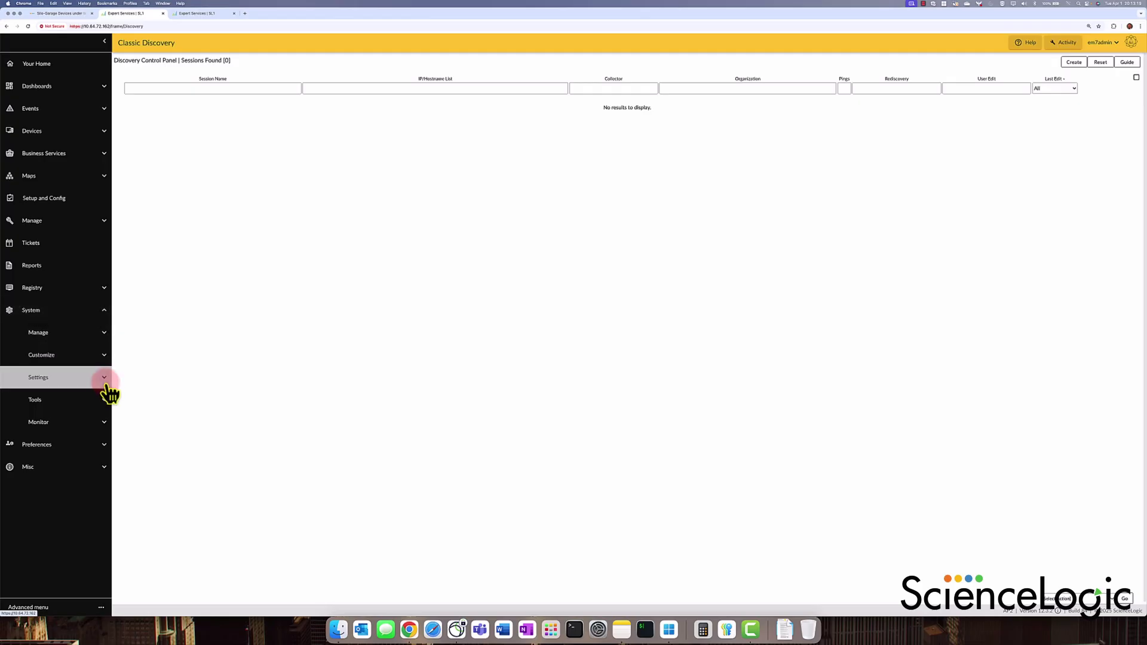
scroll(74, 447, "down", 5)
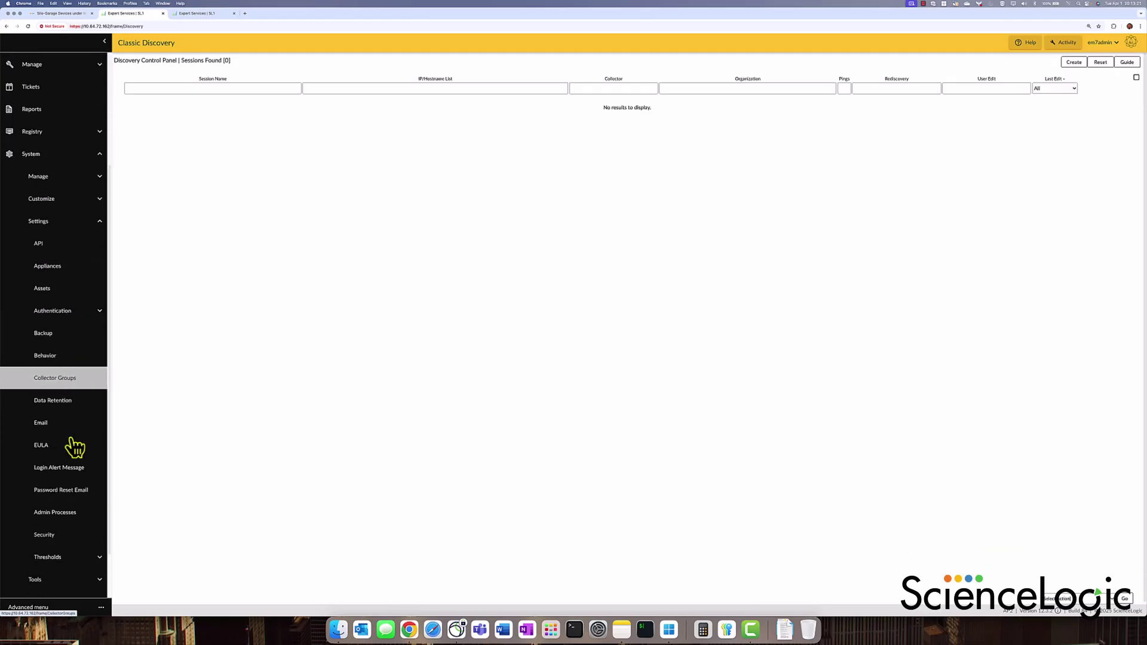
left_click(71, 501)
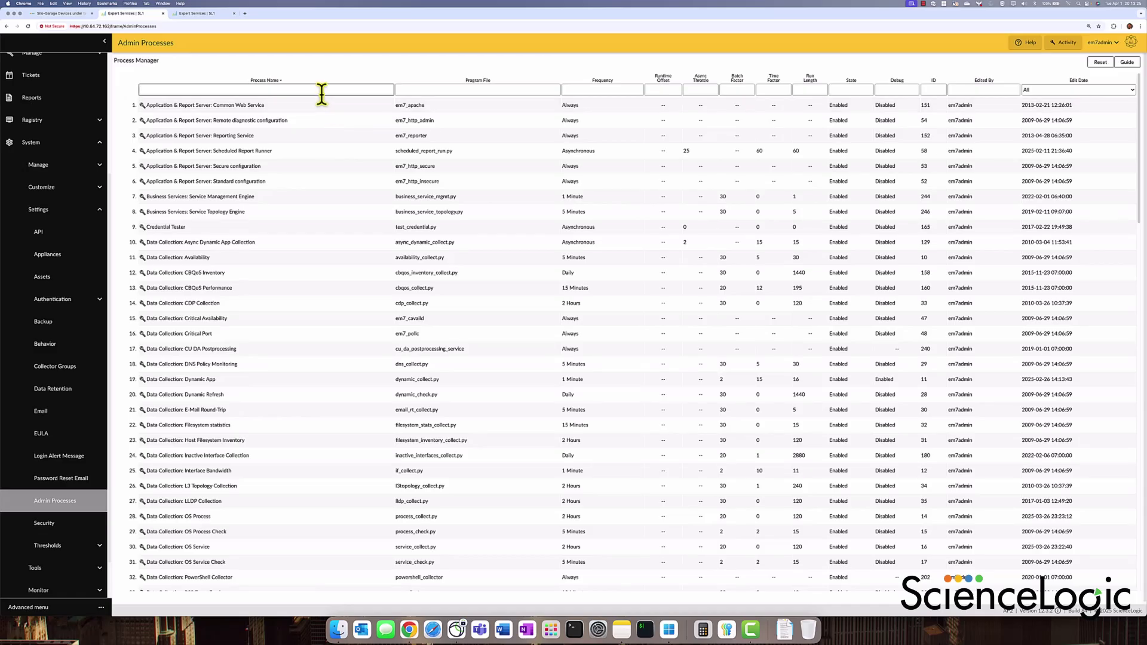
Filter process names by "disc", view the full Discovery: Nightly Update process settings, and close the editor.
left_click(322, 94)
type("disc")
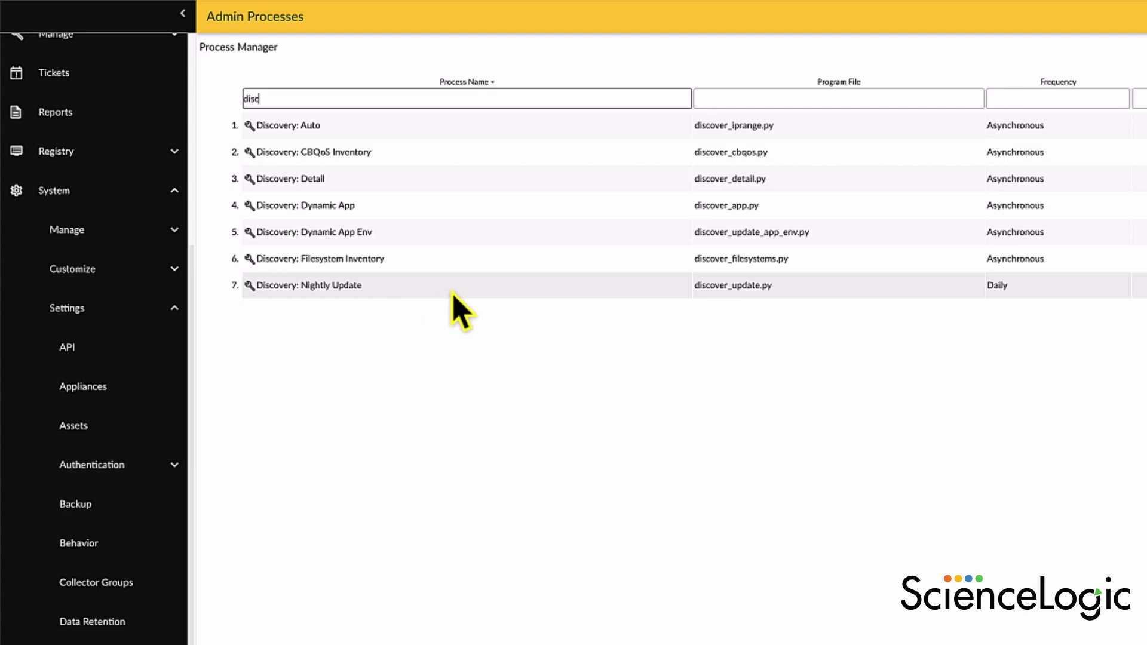
left_click(251, 289)
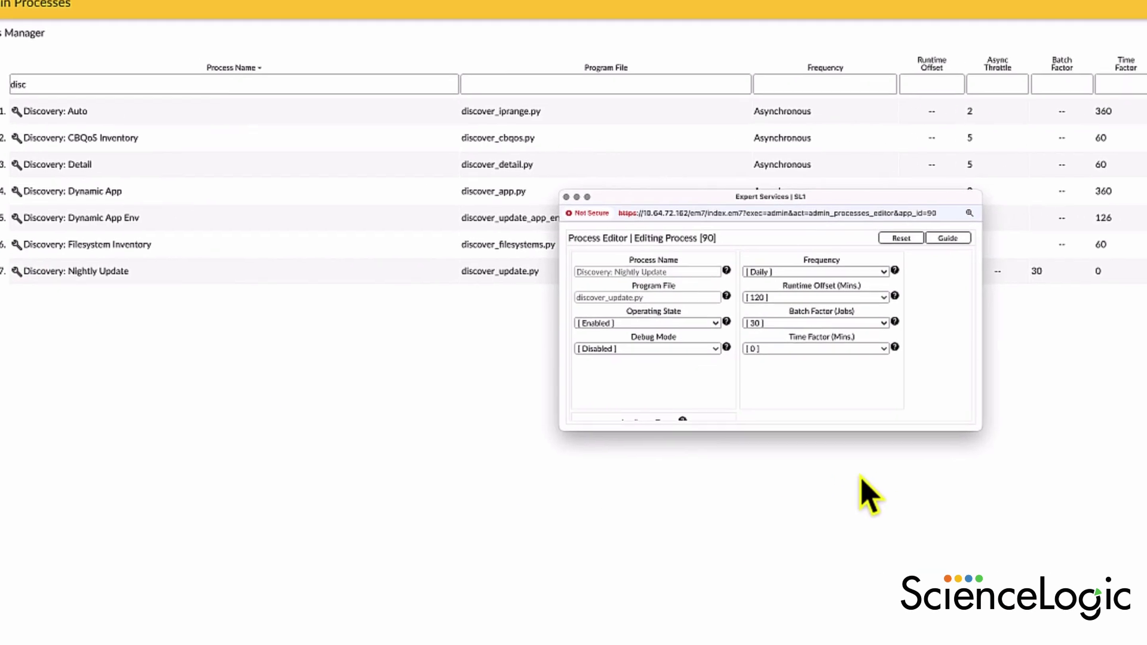
left_click_drag(860, 483, 914, 565)
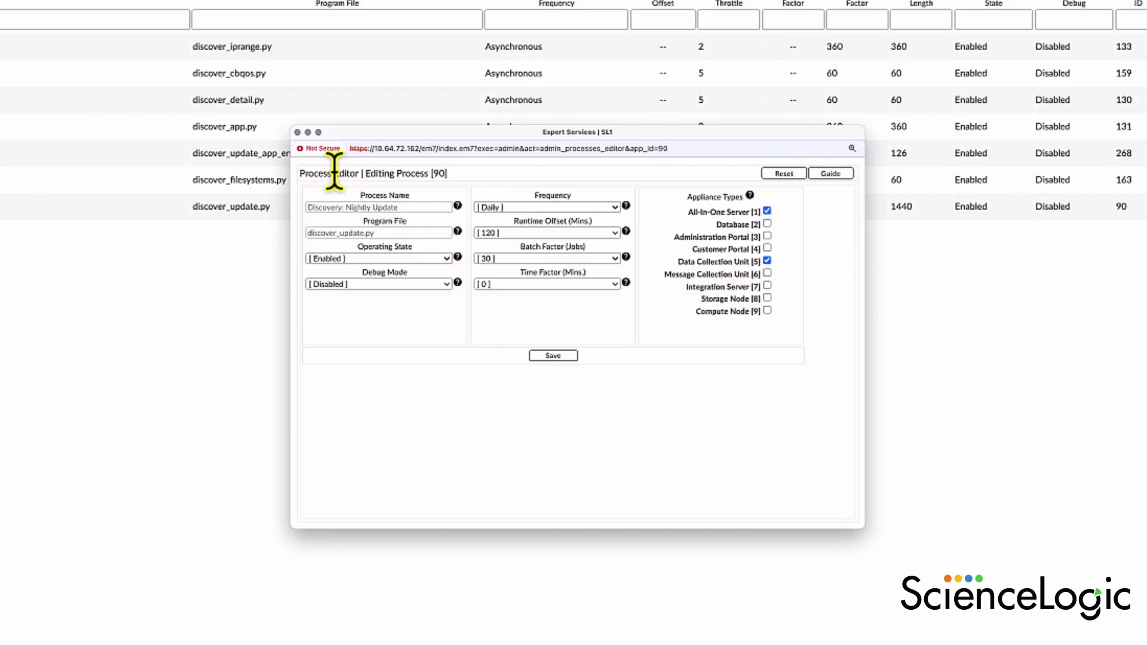
left_click(298, 133)
Replace the process name filter with "port" to look up the port-related processes.
left_click(100, 98)
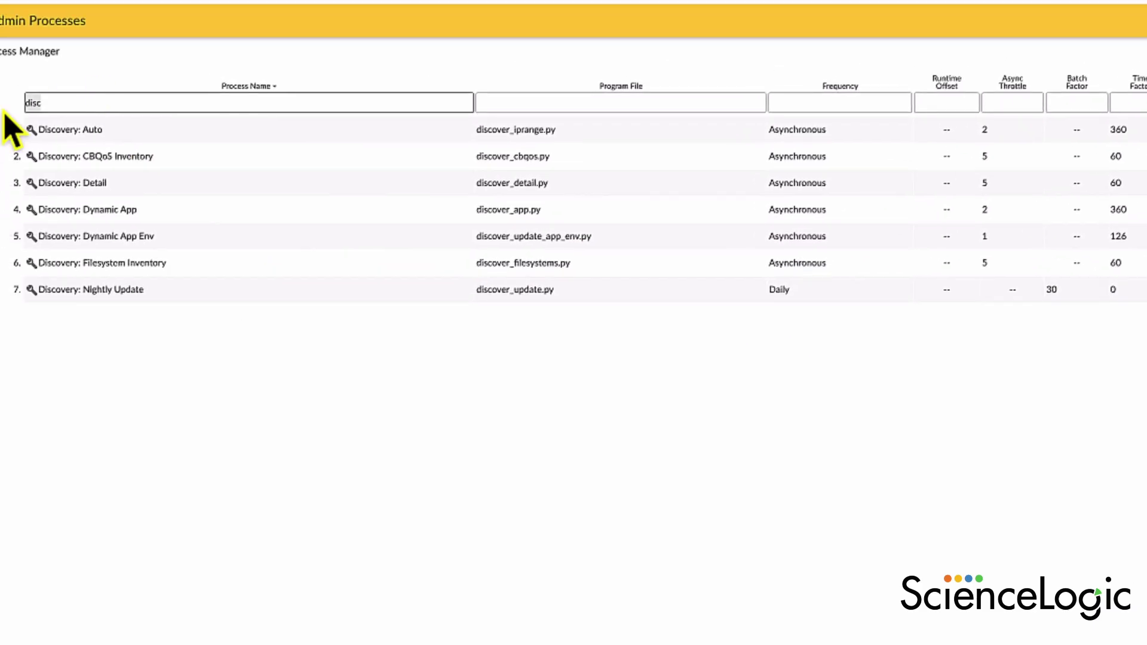
type("port")
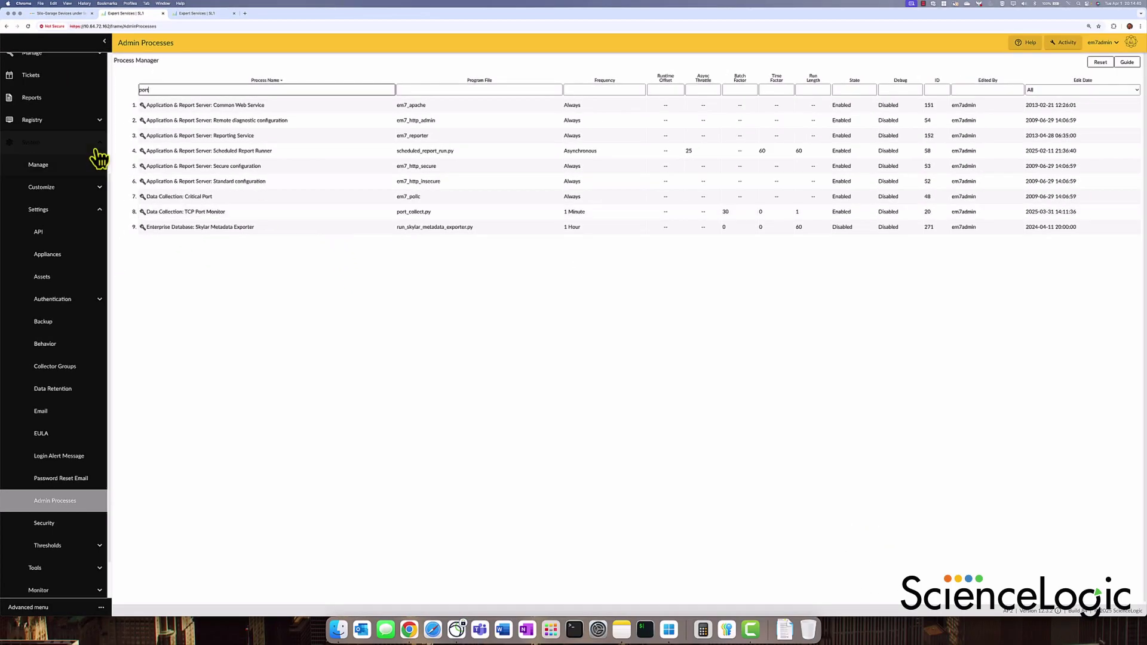
scroll(70, 122, "up", 3)
scroll(65, 122, "up", 4)
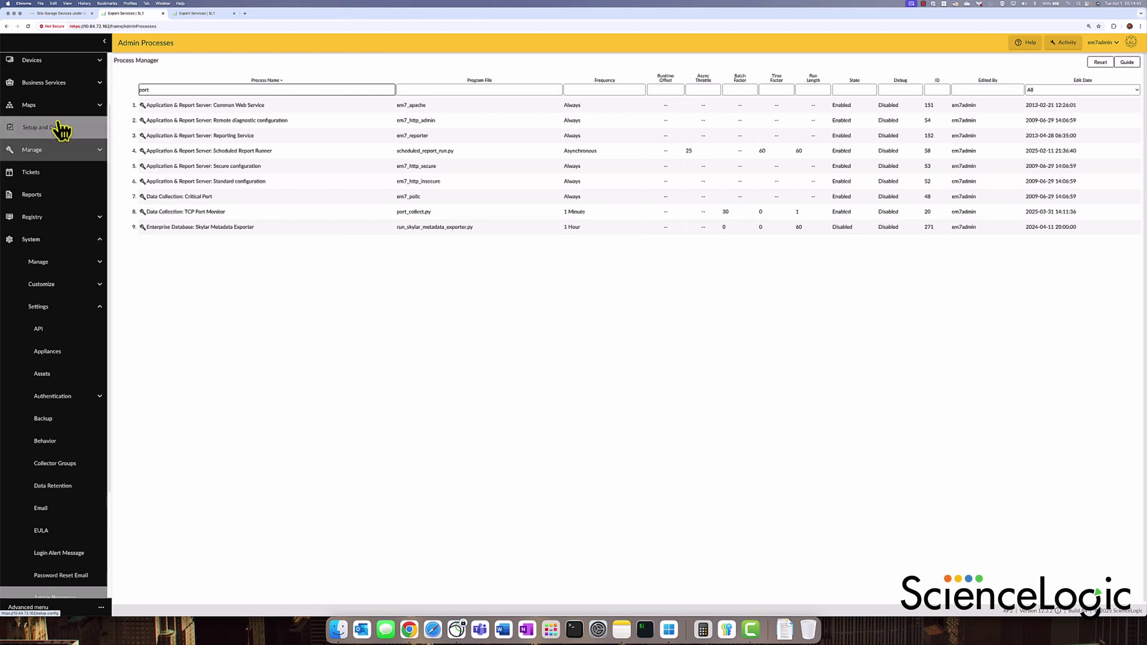
left_click(53, 118)
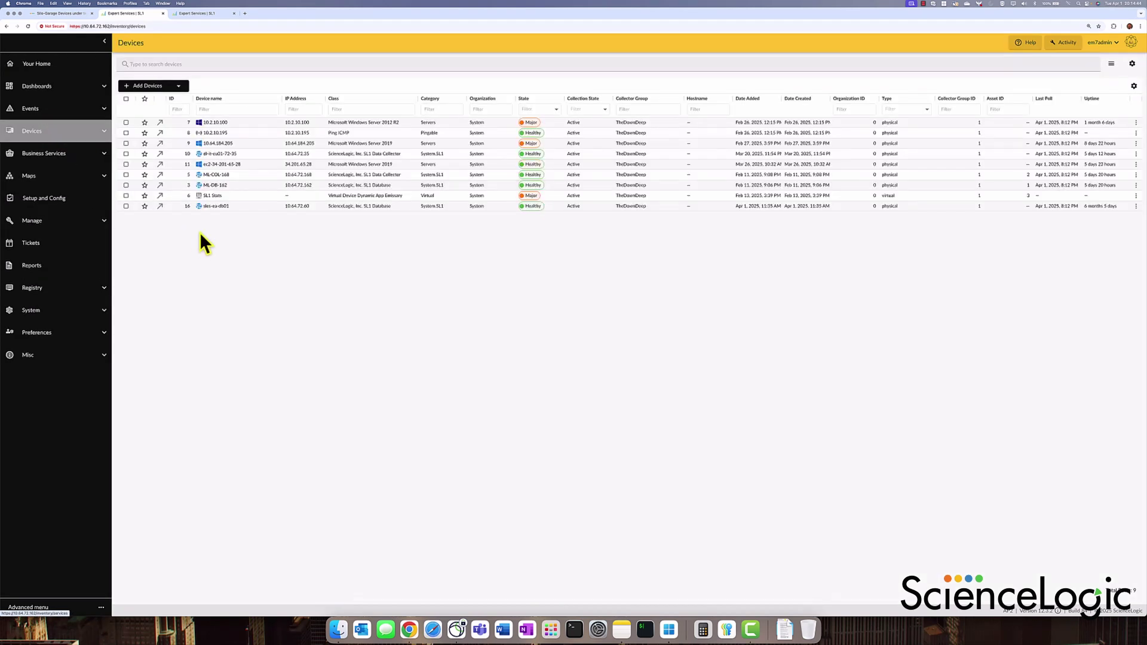
left_click(221, 167)
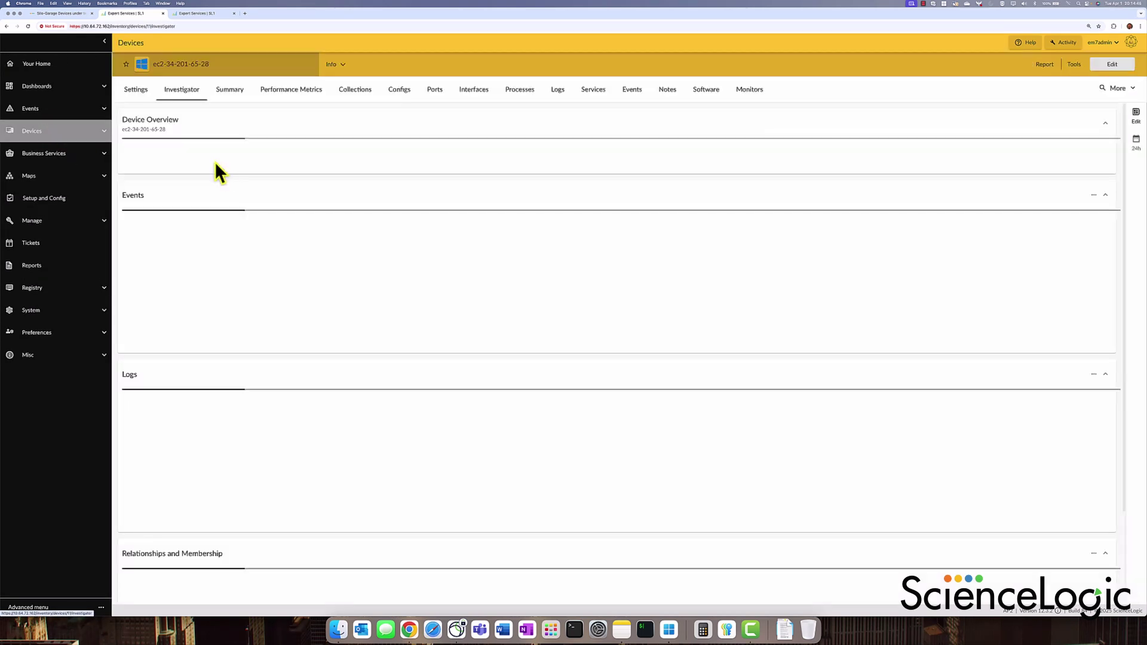
Open the device's settings for editing and toggle the Daily Port Scans preference.
left_click(136, 90)
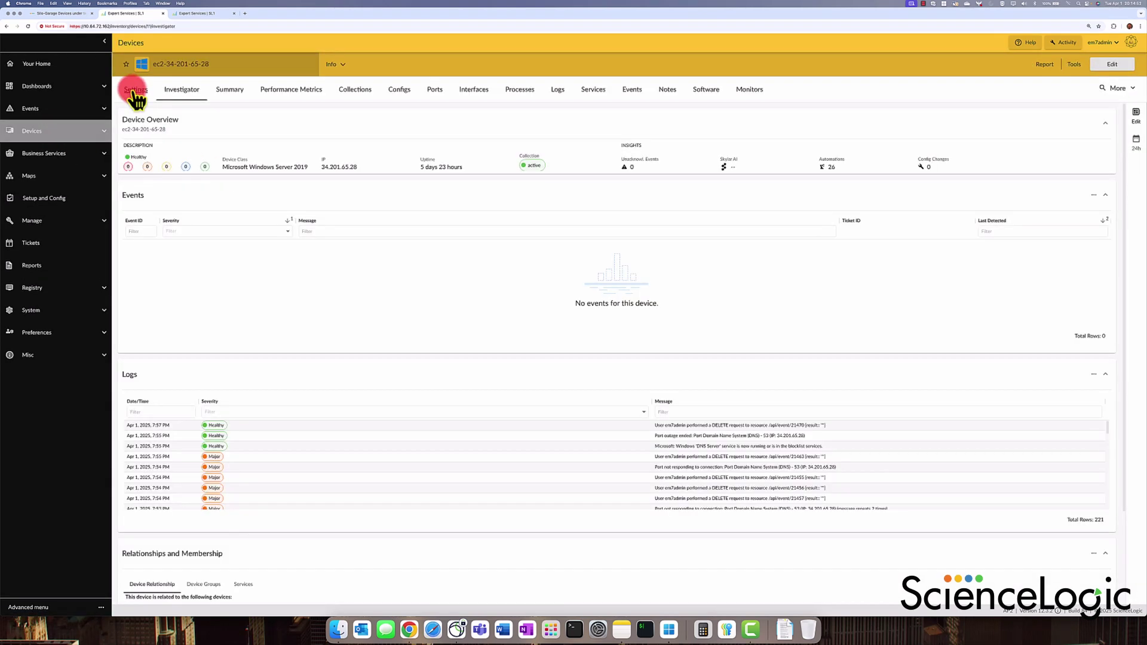
left_click(1107, 66)
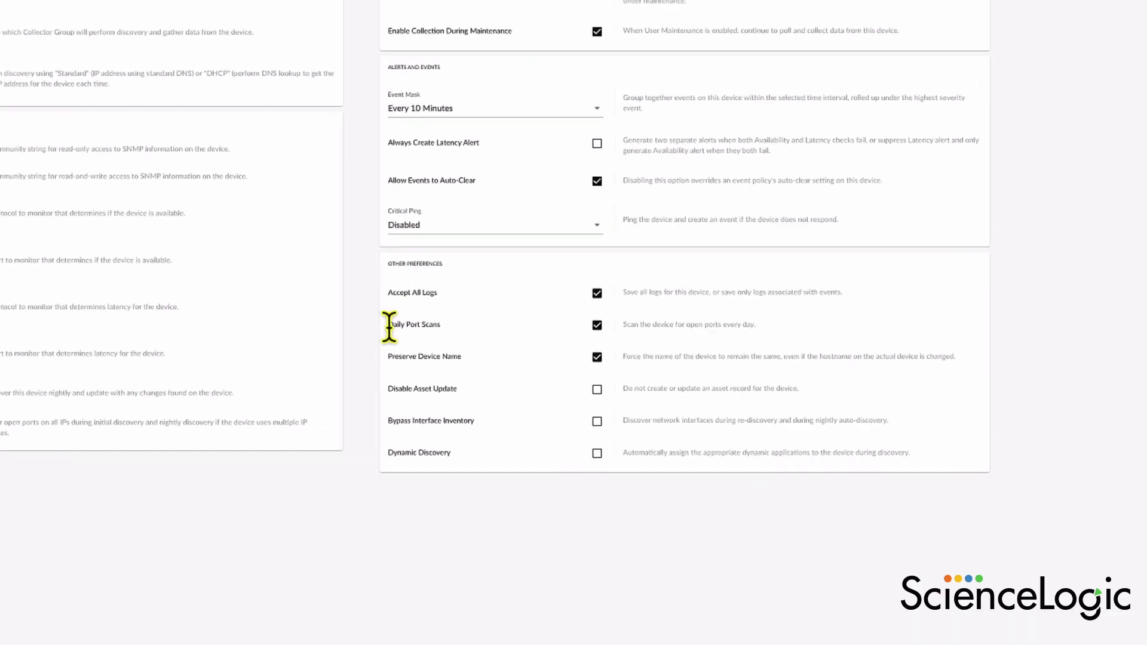
left_click_drag(577, 372, 615, 376)
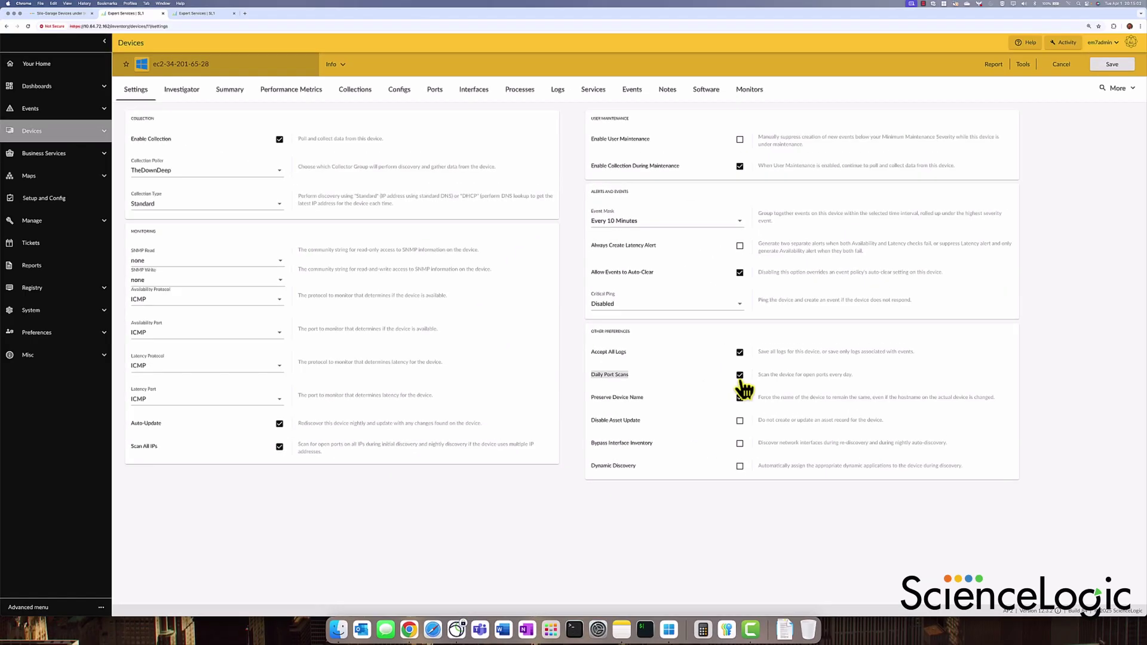
left_click(740, 377)
View the device's own port list, and open the network-wide IP Ports registry.
left_click(434, 91)
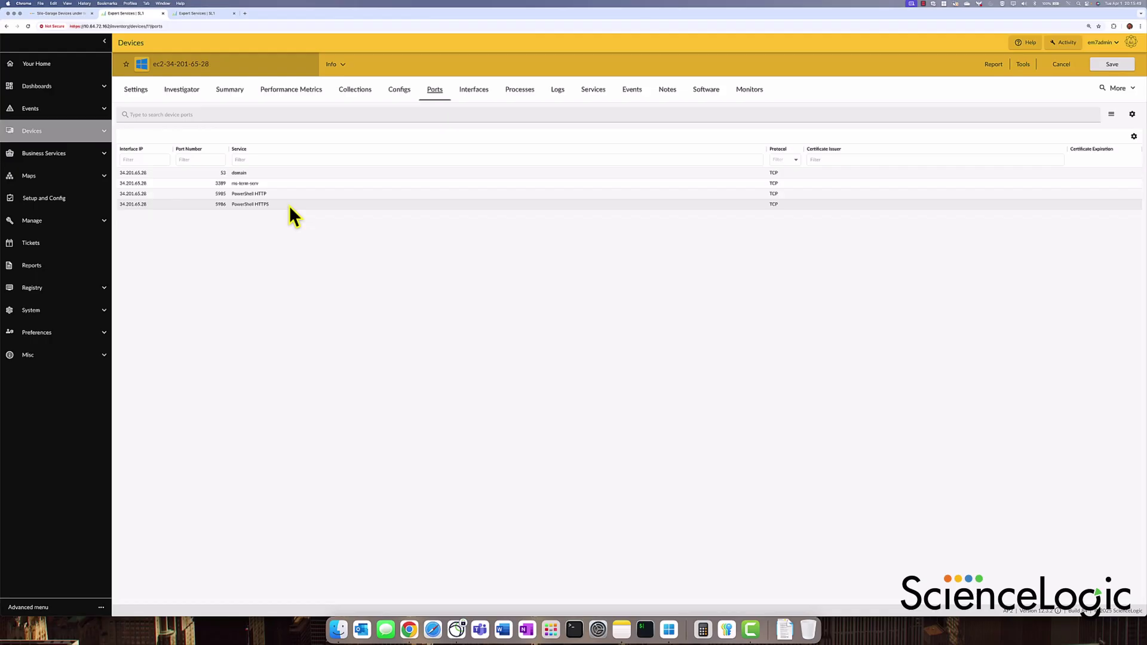
left_click(102, 290)
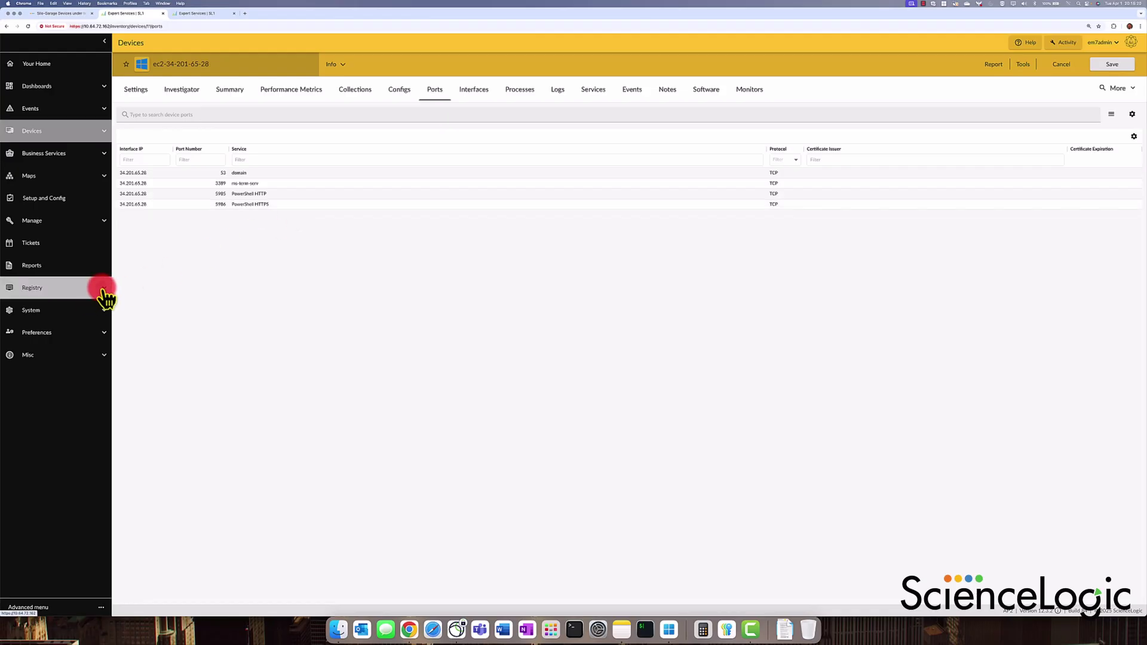
left_click(100, 333)
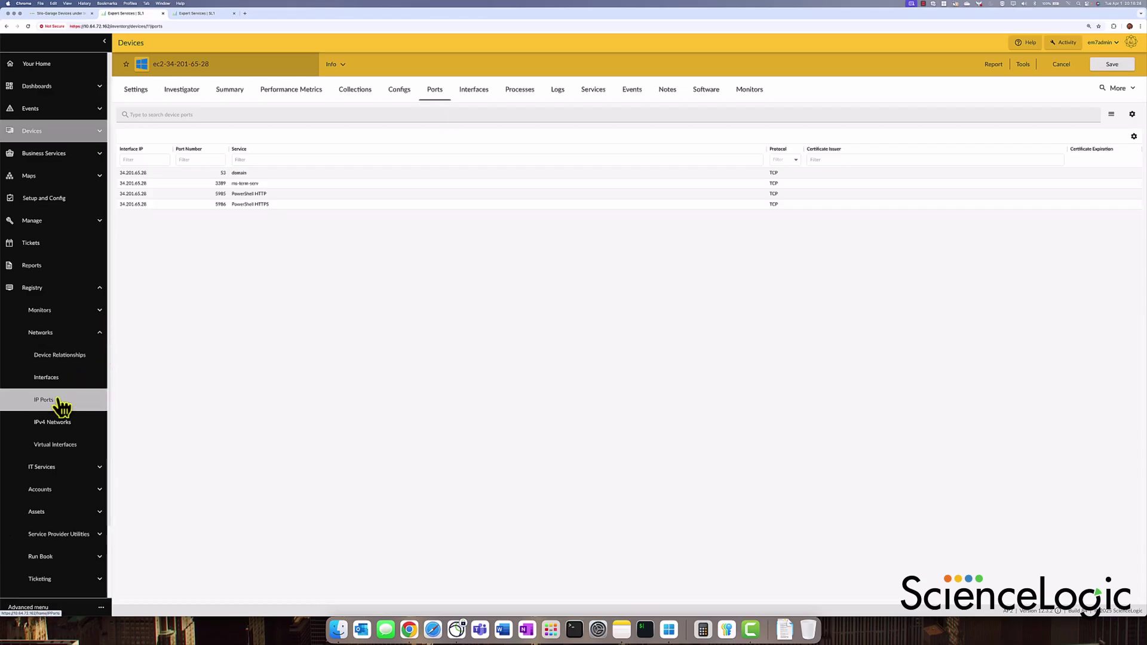
left_click(60, 401)
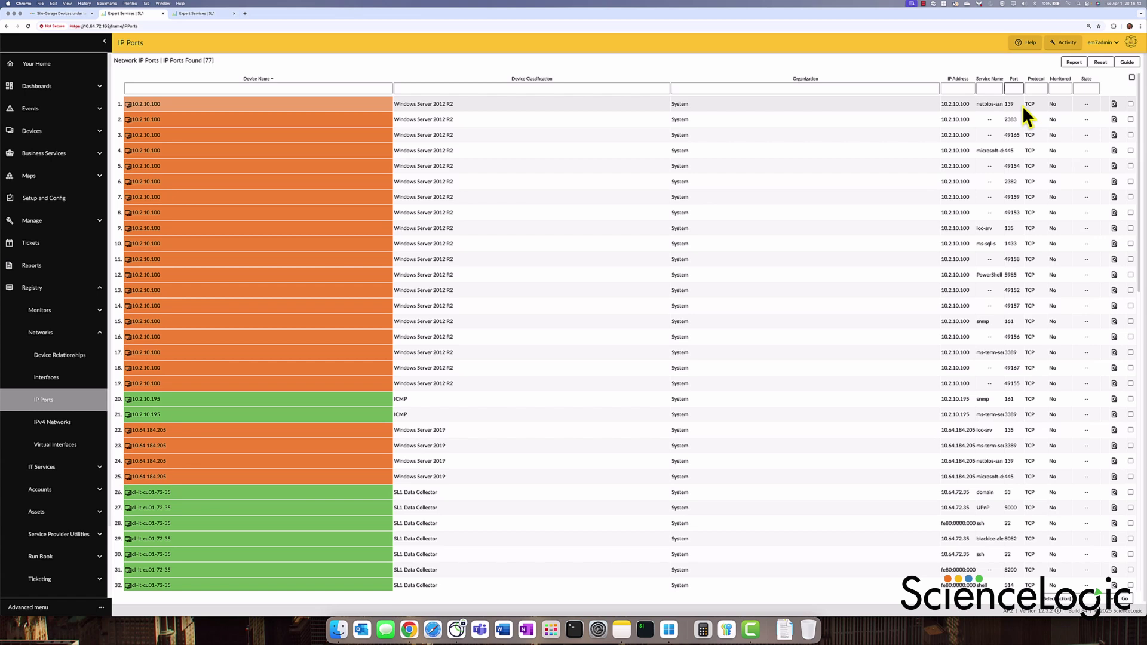
Filter the network-wide IP ports list by port 3389.
type("3389")
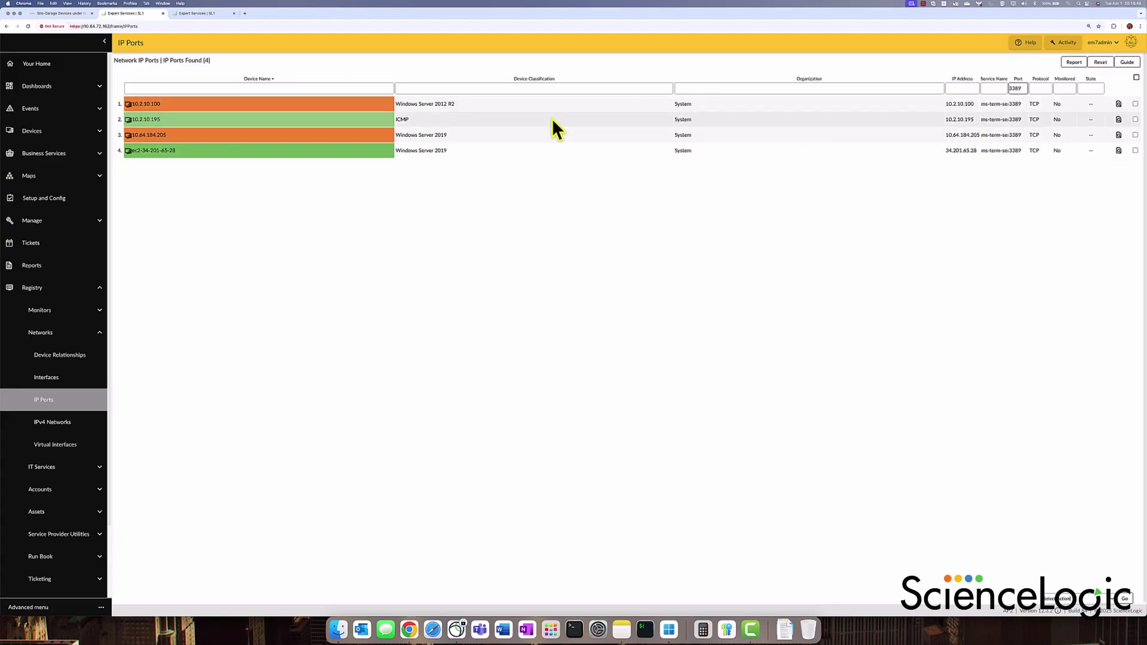
left_click(48, 134)
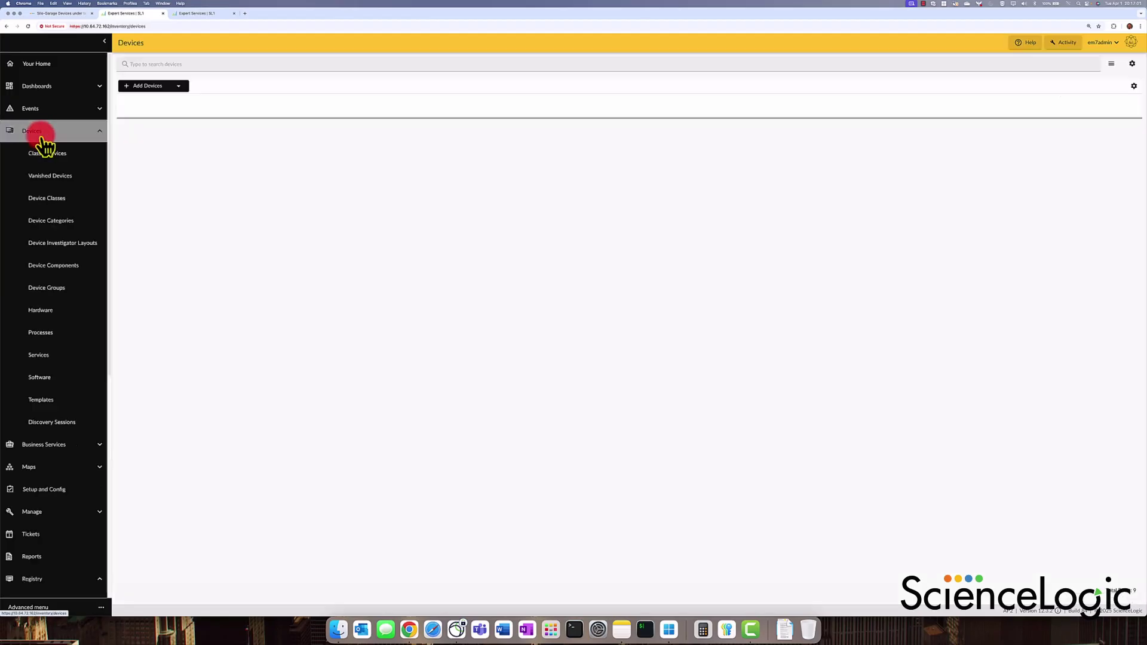
left_click(223, 165)
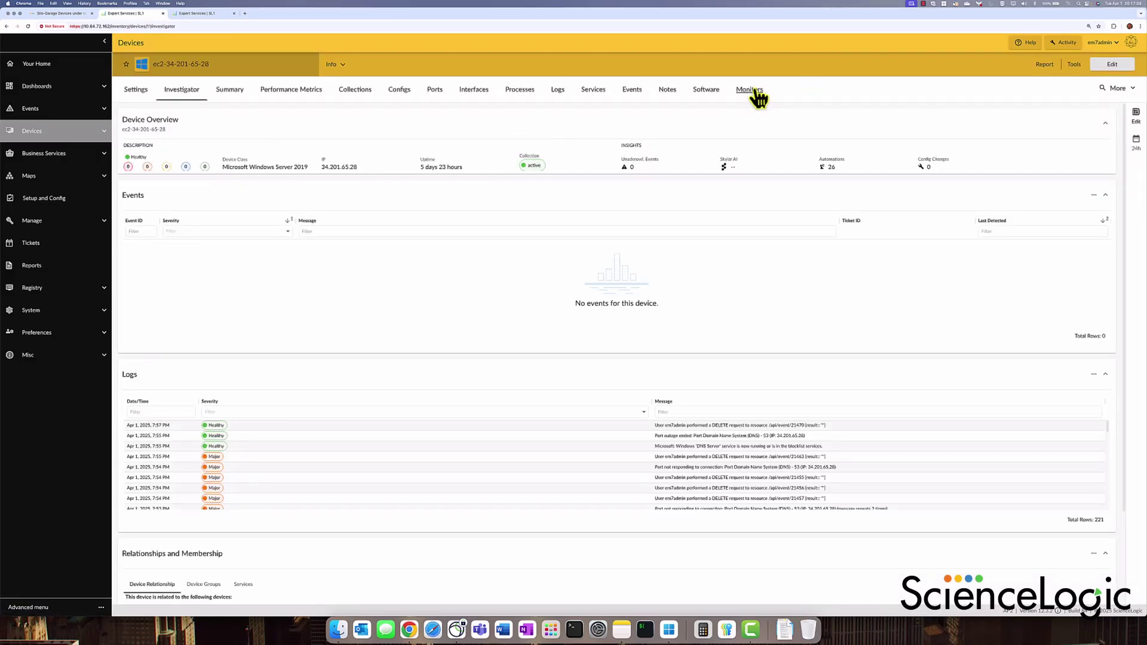
left_click(1117, 88)
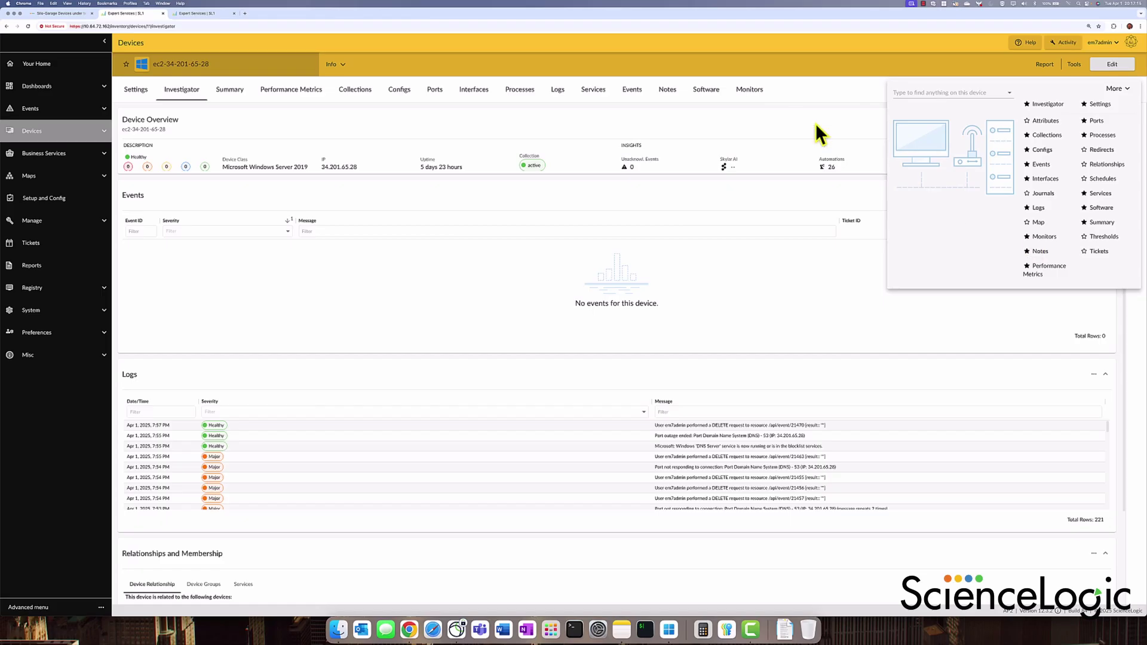
left_click(754, 93)
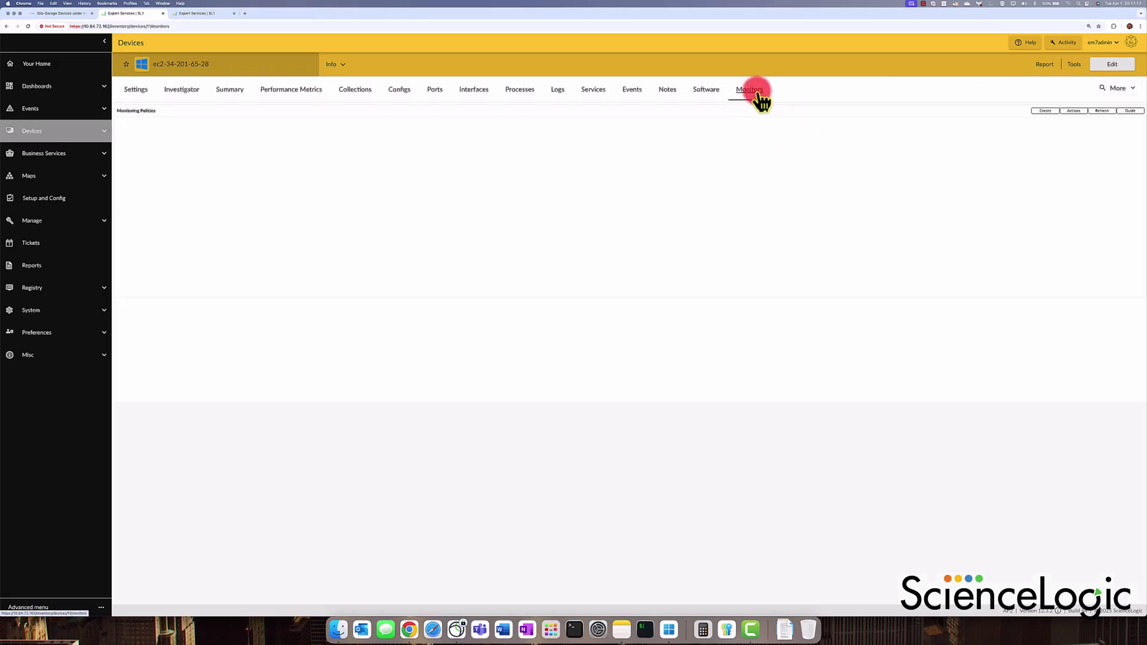
Create and save a TCP/IP port policy for port 53 / domain on the device, and close the policy editor.
left_click(1045, 110)
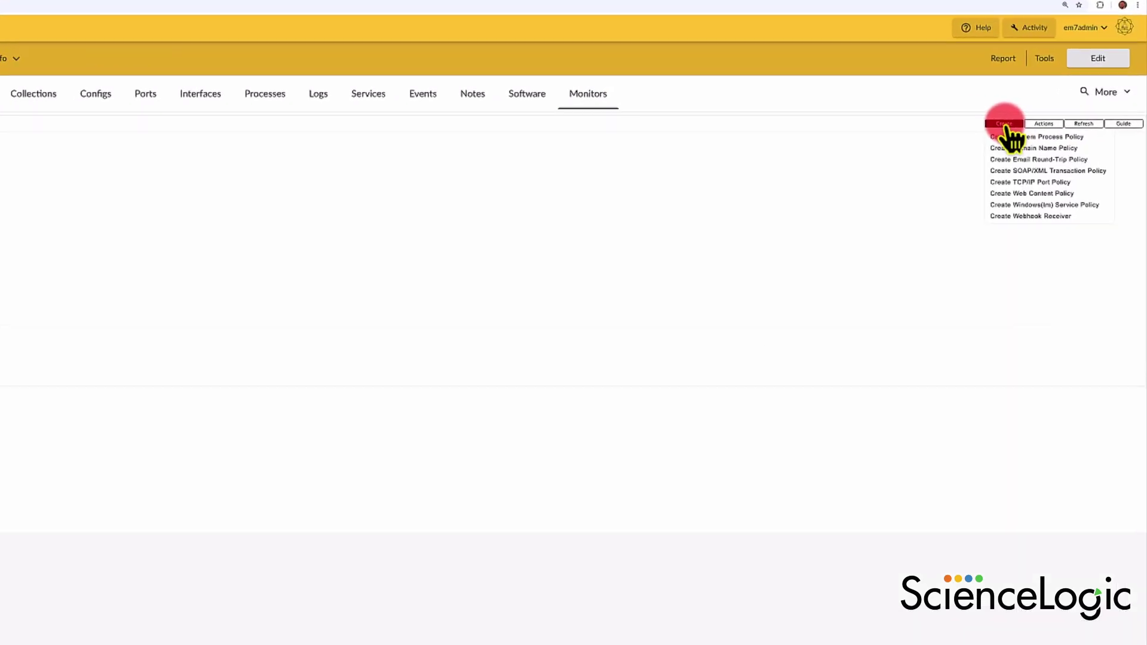
left_click(995, 207)
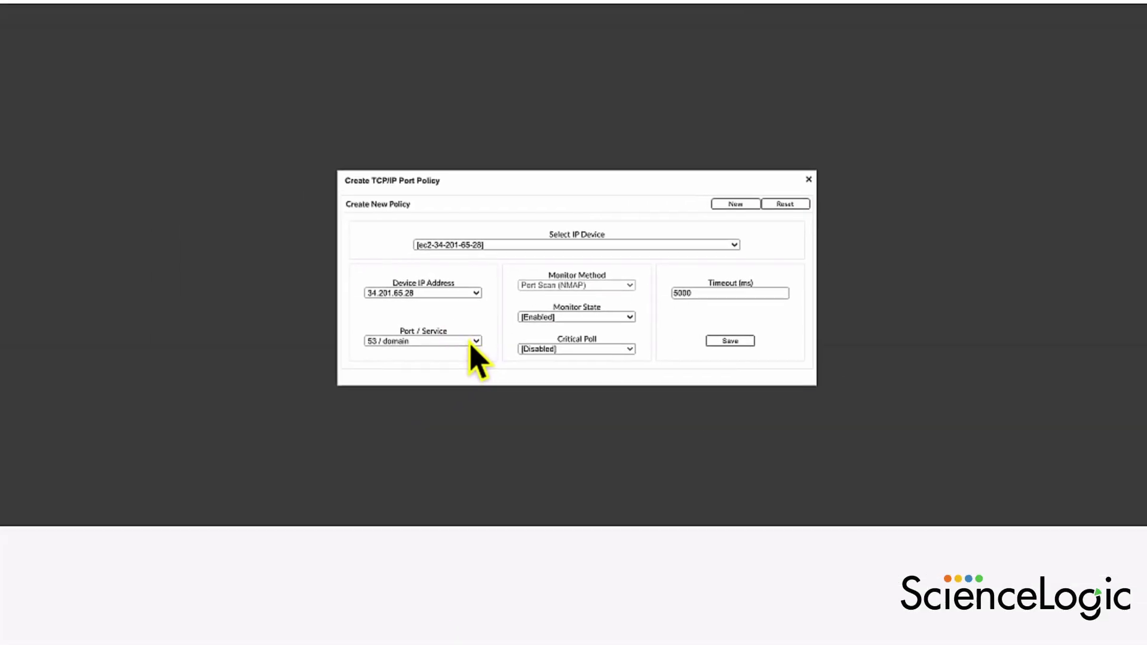
left_click(475, 341)
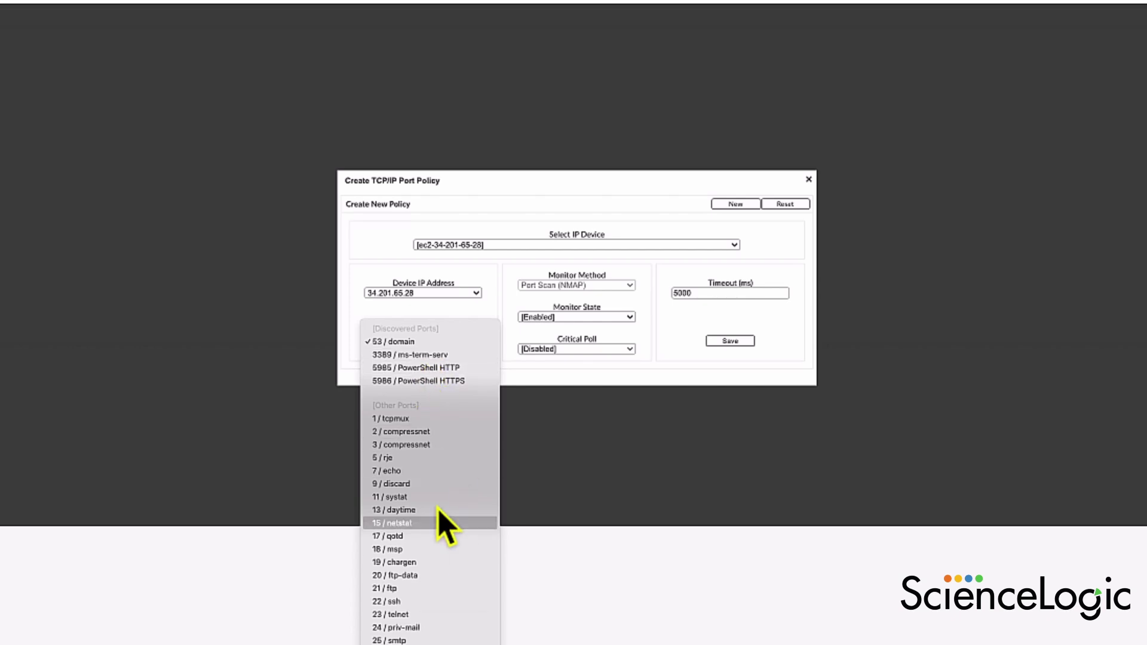
left_click(404, 344)
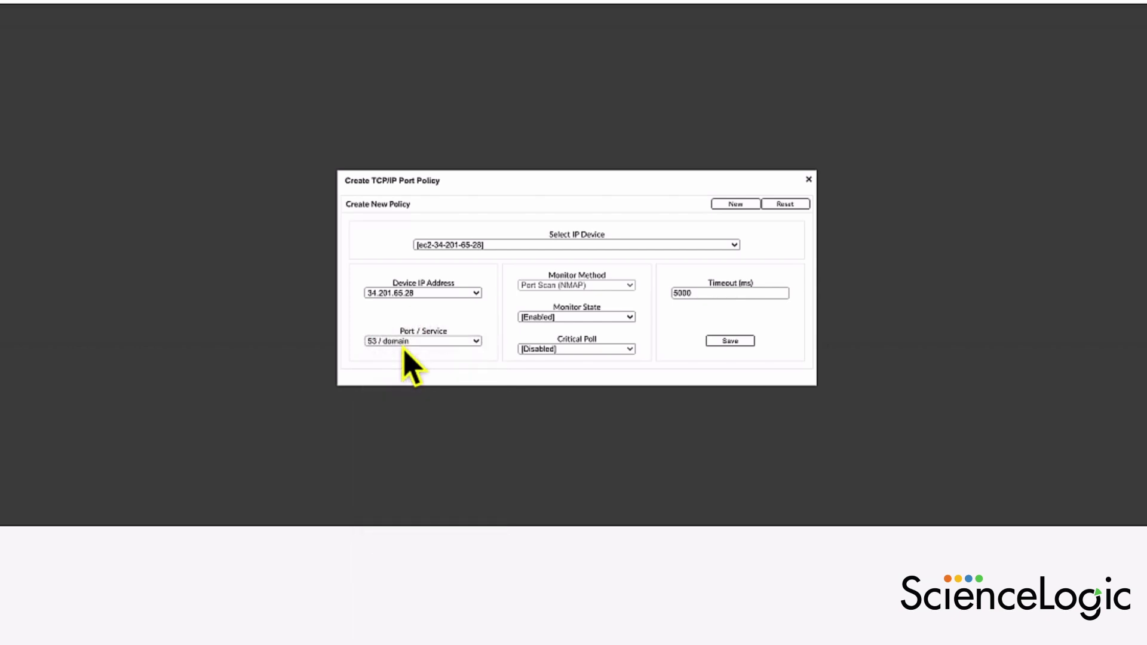
left_click(731, 341)
left_click(807, 180)
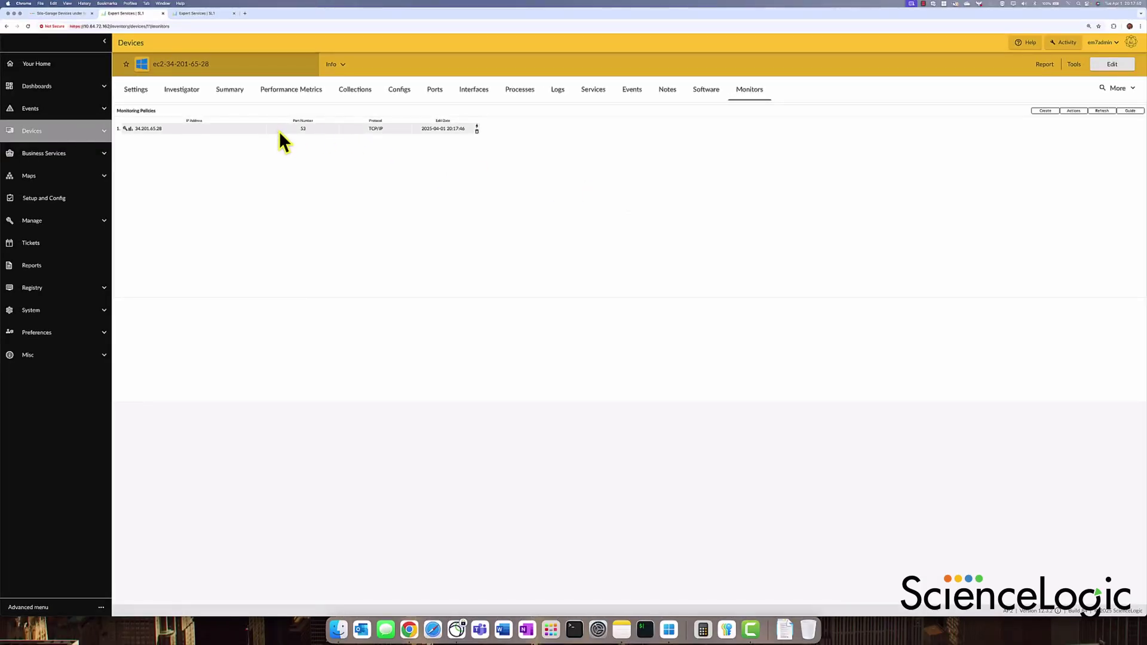
Review the device's performance reports, including the Domain Name System (DNS) port 53 availability report, and close the report window.
left_click(130, 129)
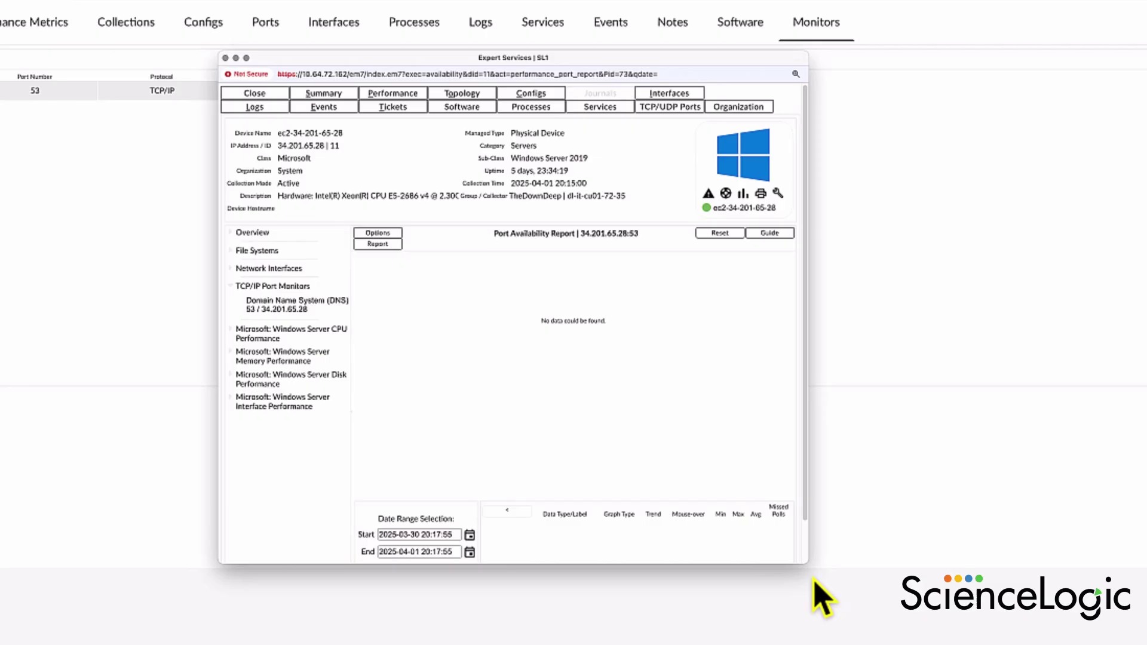
left_click_drag(807, 563, 1027, 633)
left_click(393, 93)
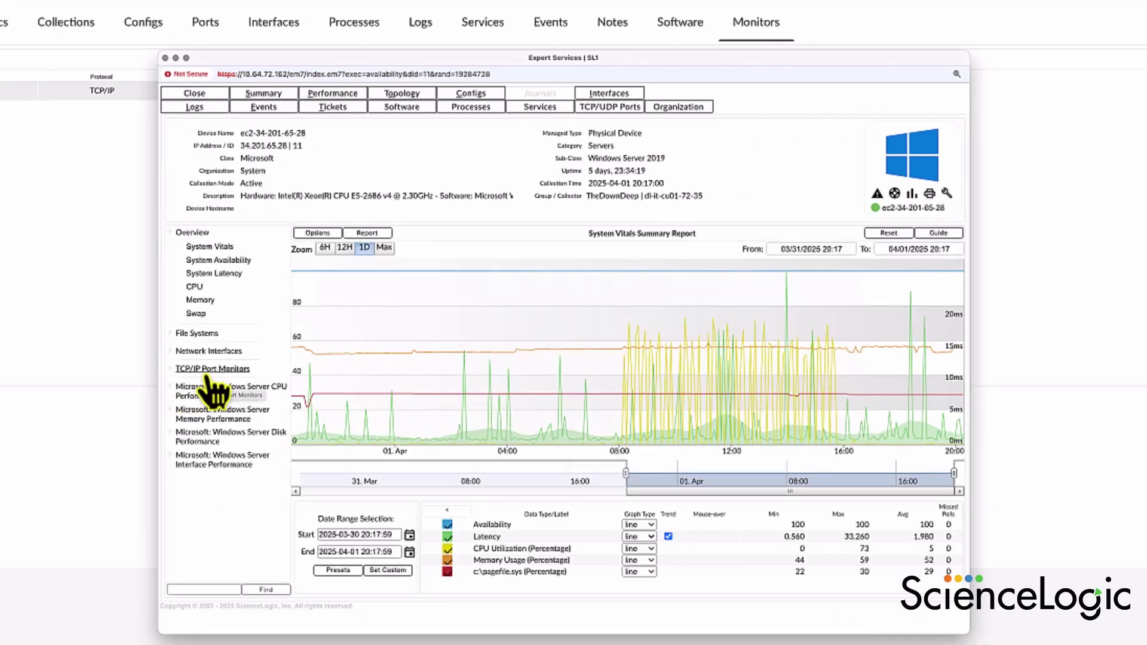
left_click(186, 370)
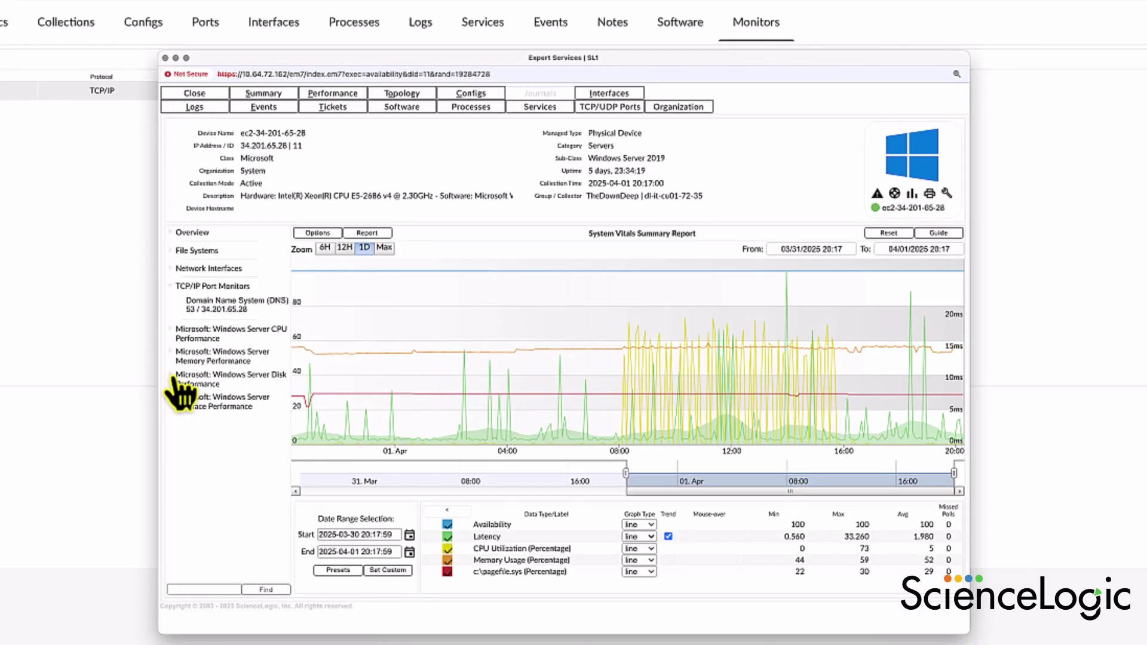
left_click(230, 307)
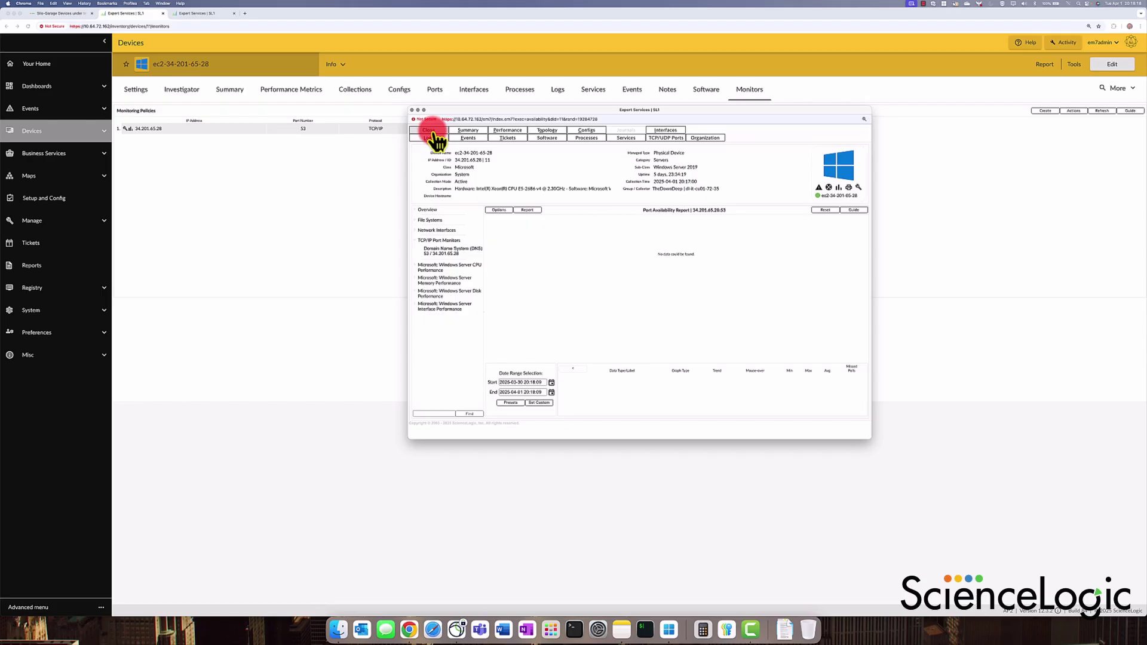
left_click(194, 93)
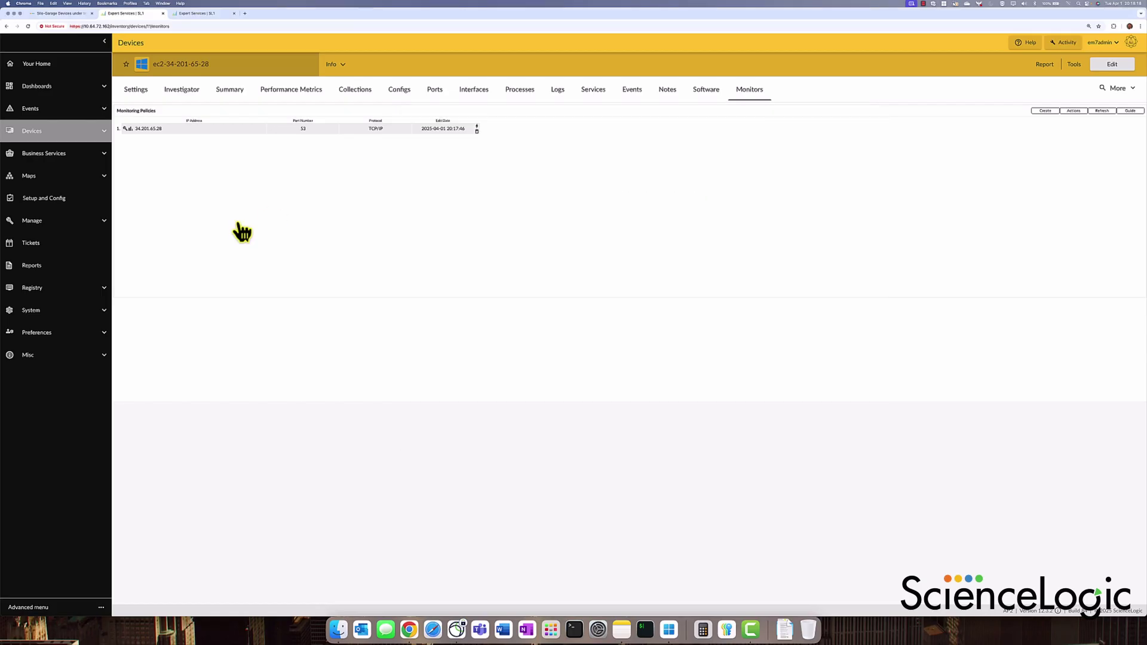
Return to the network-wide IP Ports registry and filter it to port 3389.
left_click(107, 288)
left_click(106, 338)
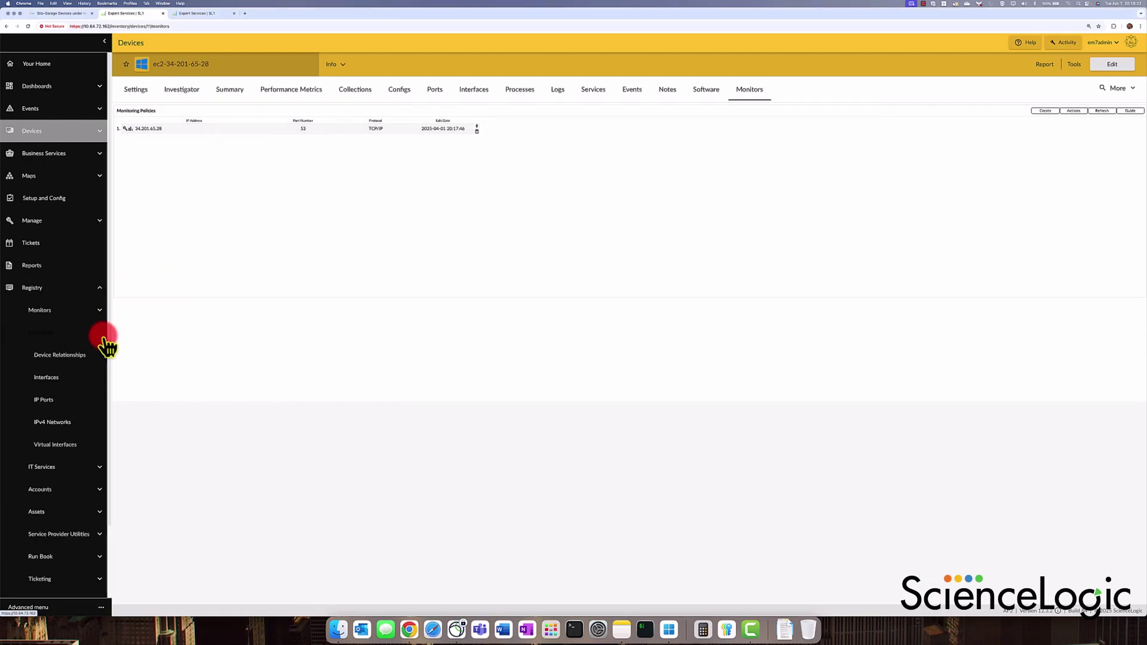
left_click(90, 400)
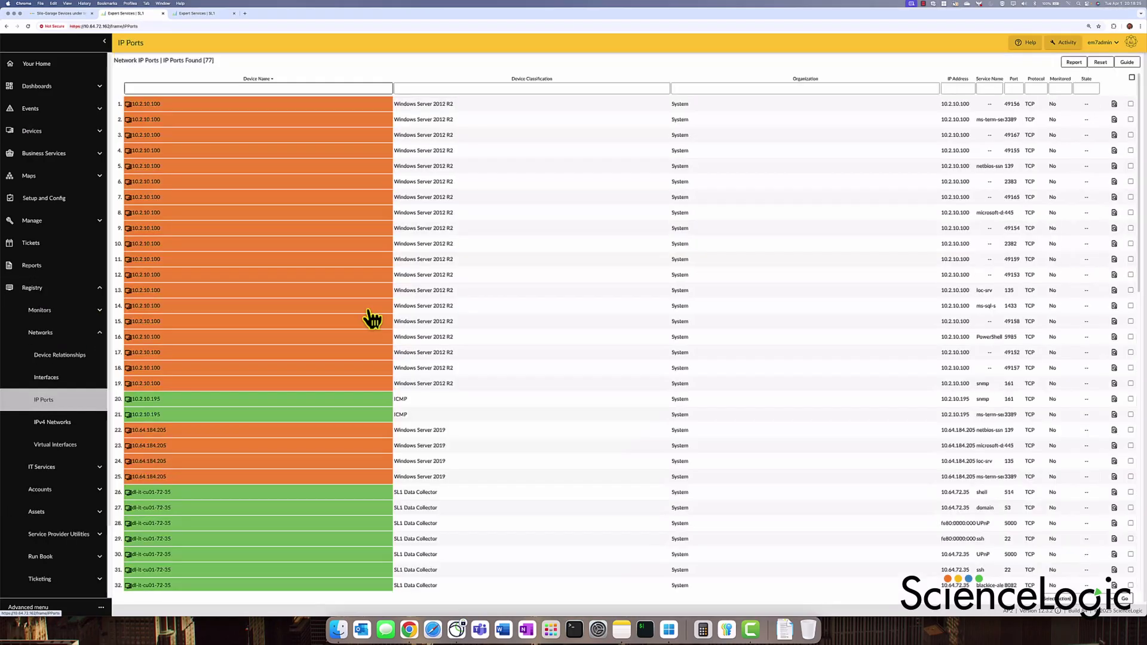
left_click(1014, 89)
type("80")
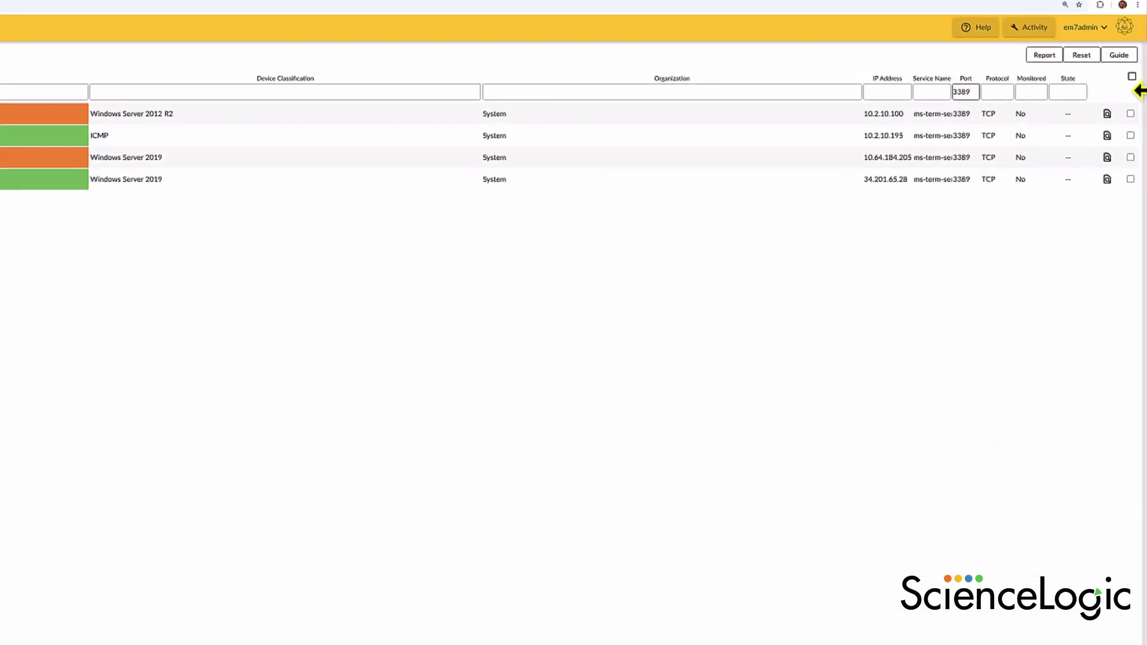
Select all the filtered IP ports and apply the bulk monitor action Yes [Create Policy].
left_click(1127, 122)
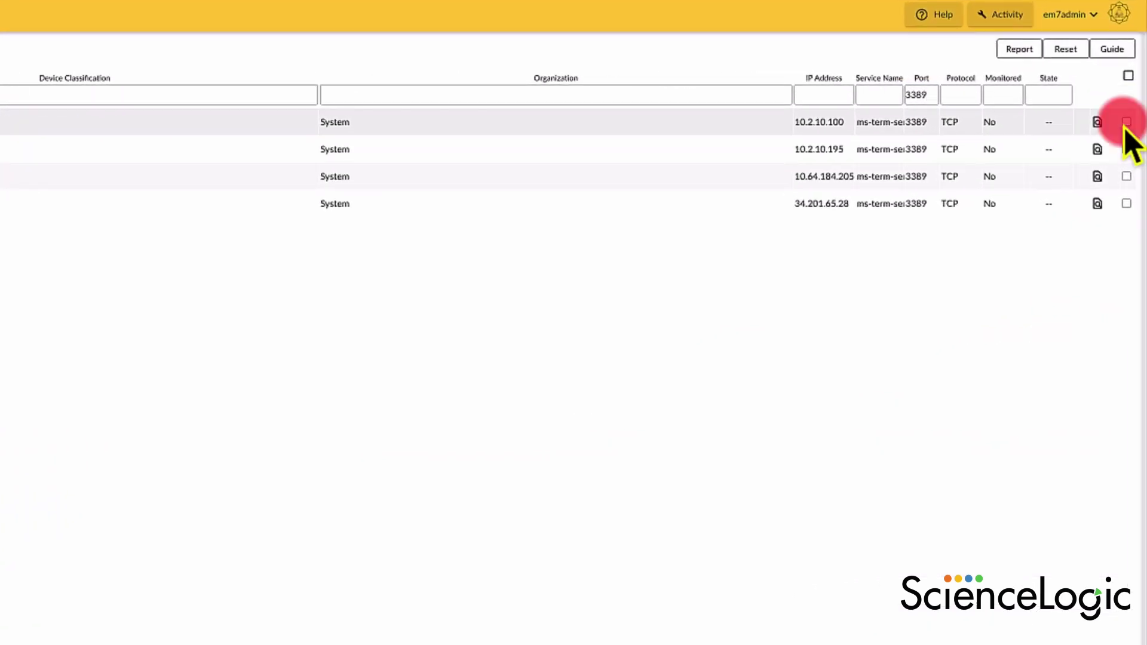
left_click(1128, 75)
scroll(1131, 77, "down", 10)
left_click(1069, 616)
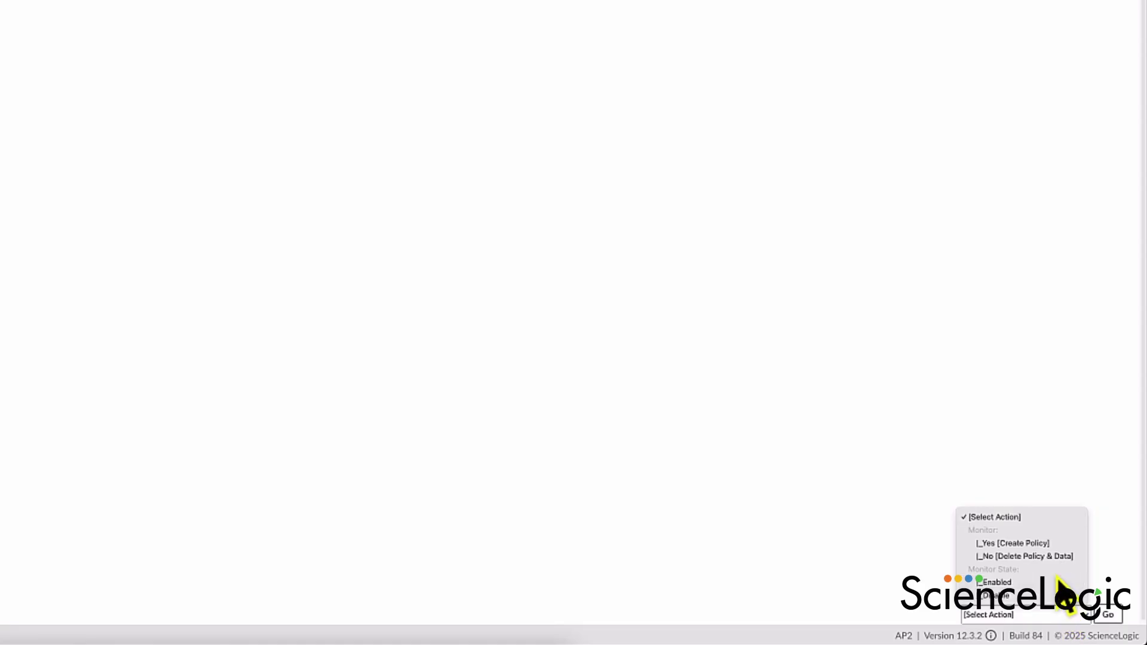
left_click(1048, 545)
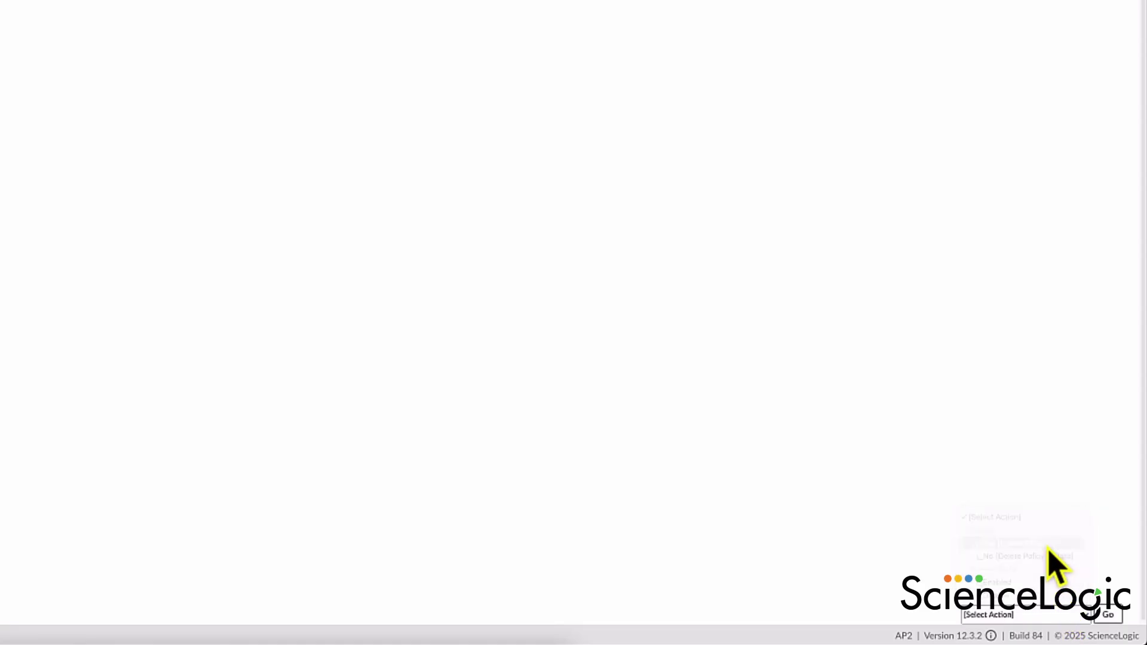
left_click(1123, 606)
Start a new device configuration template named "New Template" and enlarge its editor window.
left_click(105, 289)
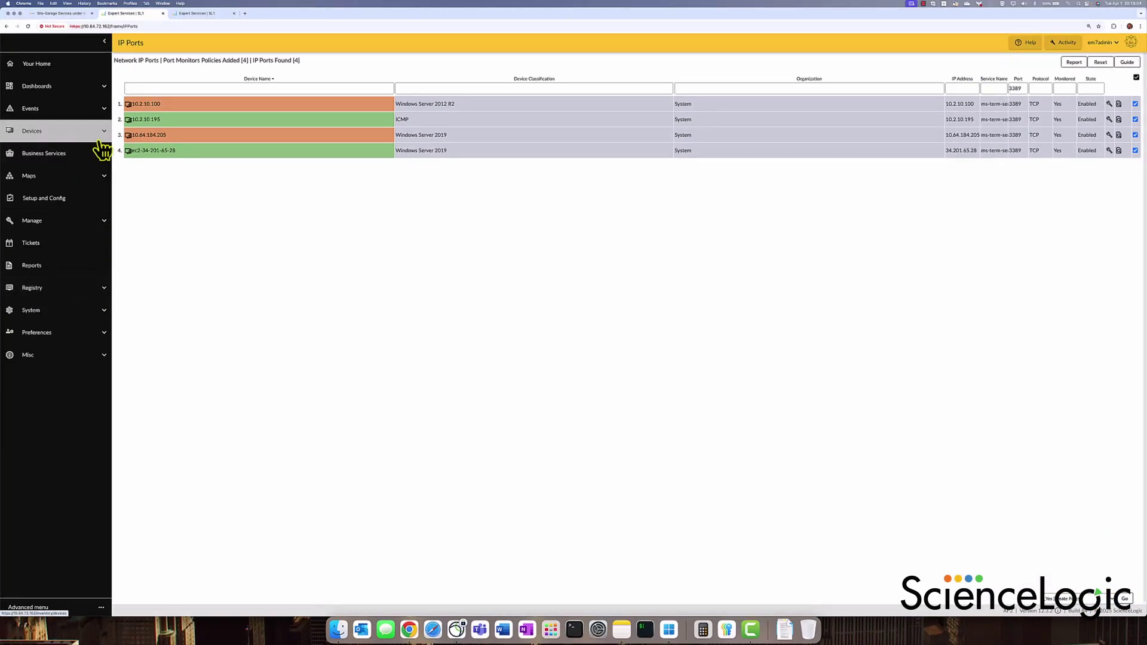
left_click(108, 142)
left_click(79, 399)
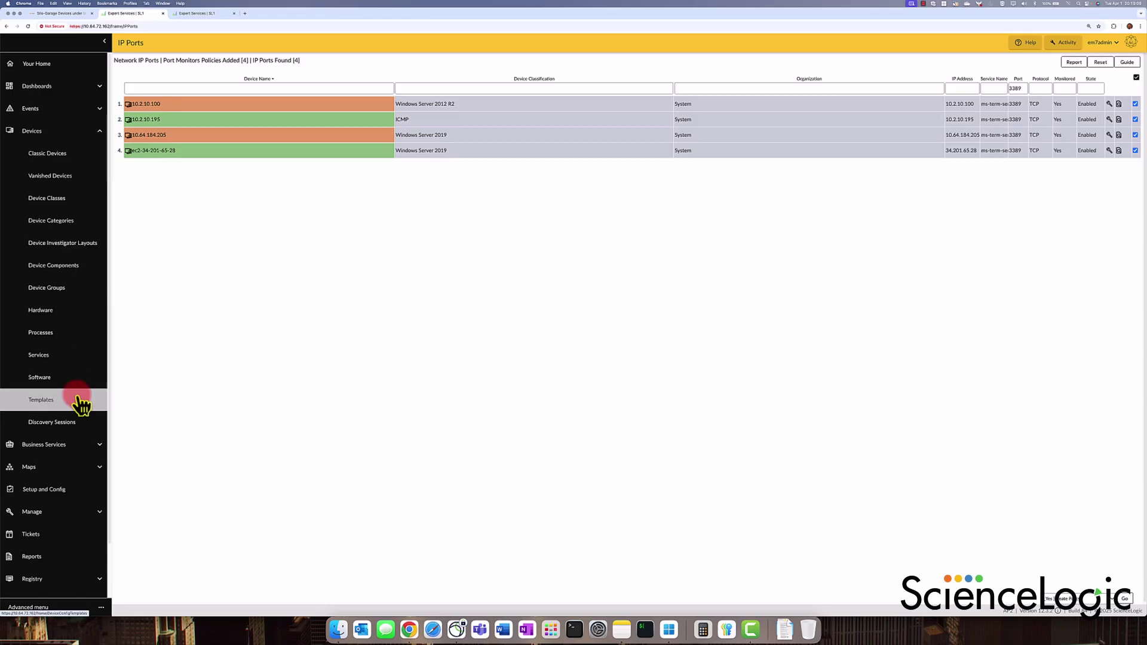
left_click(1075, 63)
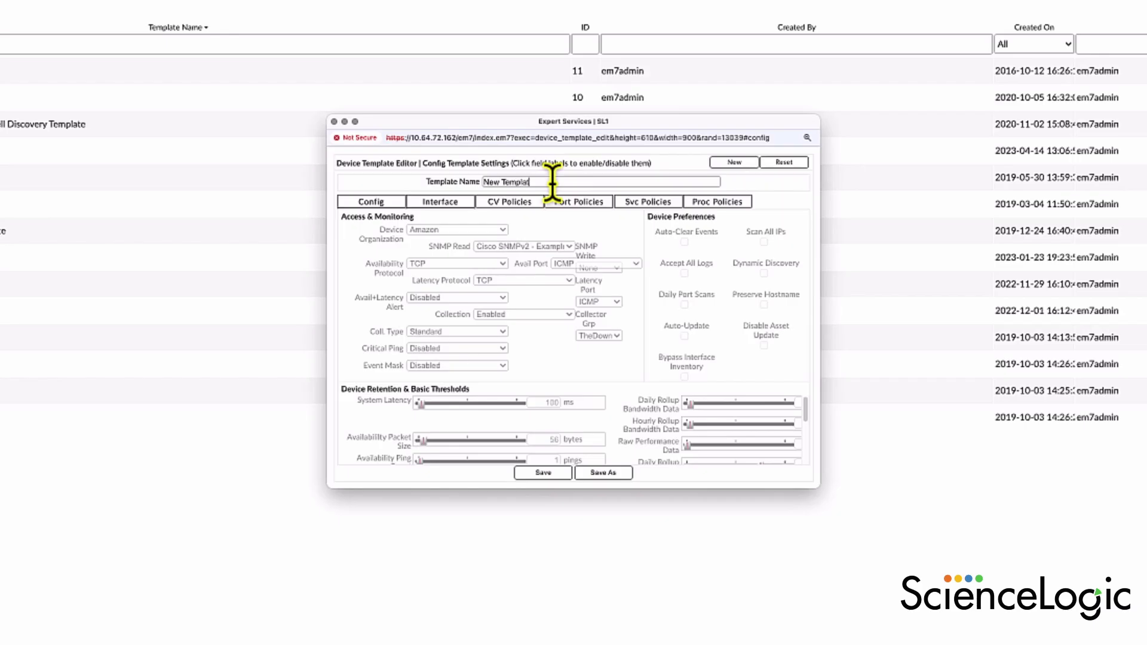
left_click(552, 183)
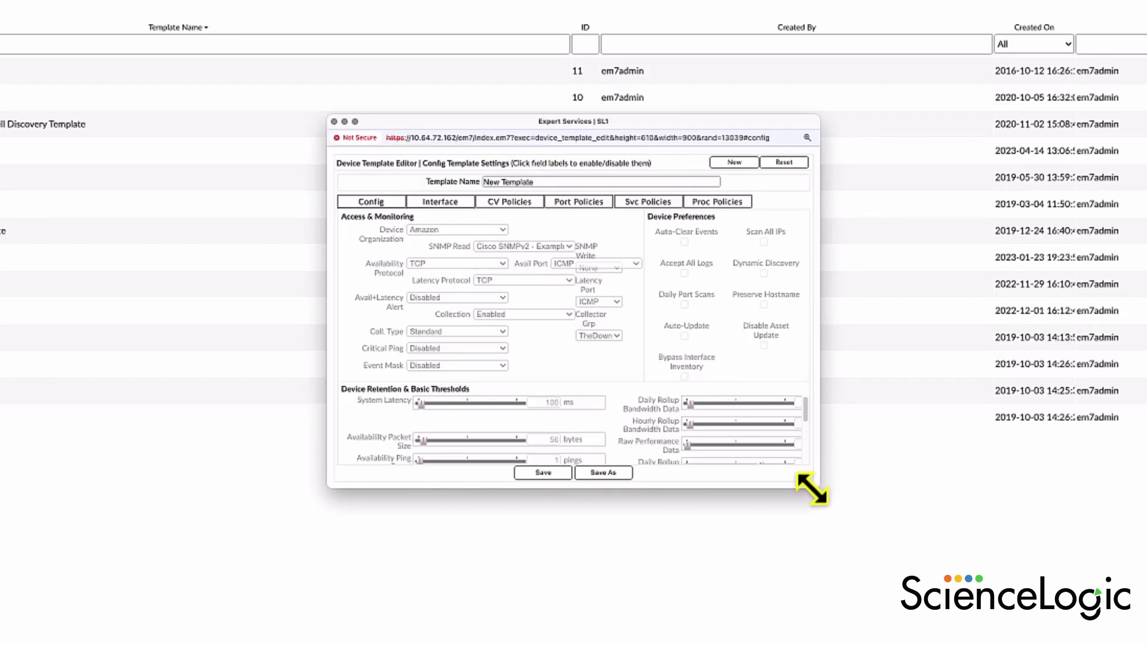
left_click_drag(810, 489, 967, 557)
Add a port policy sub-template that applies to "Only devices whose IP(s) have a matching port".
left_click(579, 201)
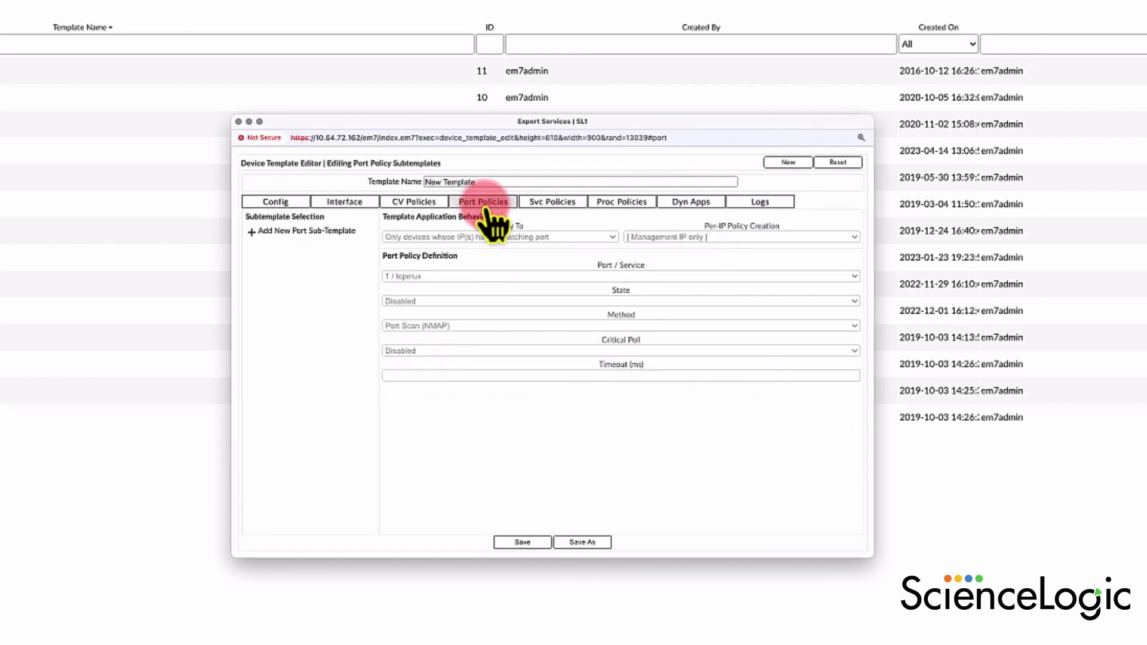
left_click(254, 233)
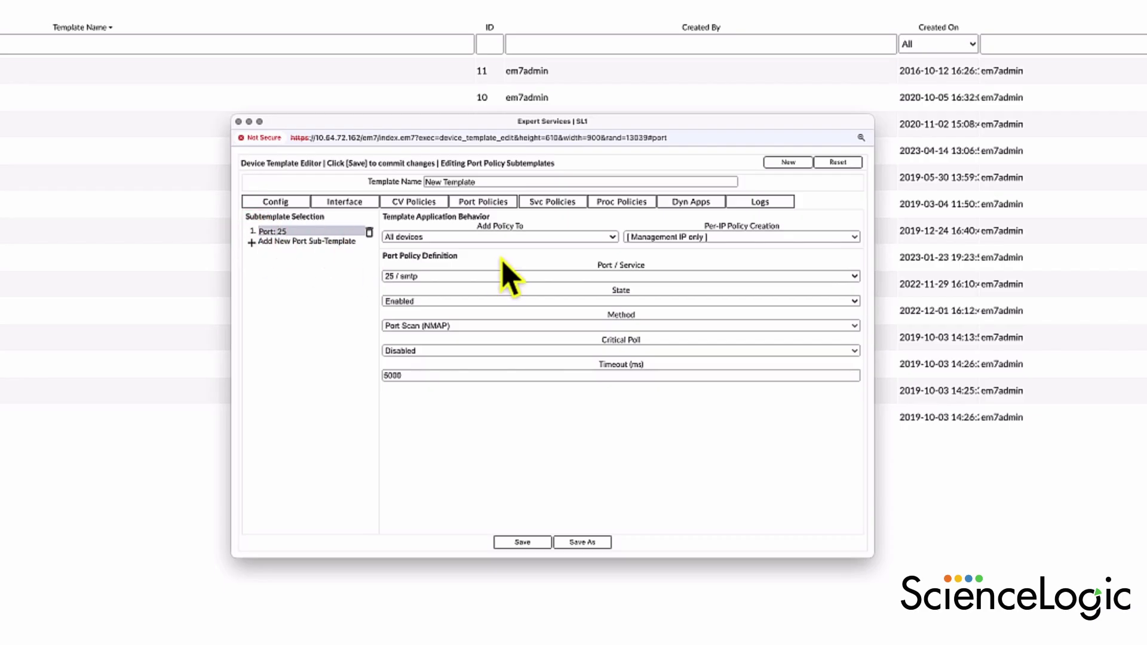
left_click(508, 237)
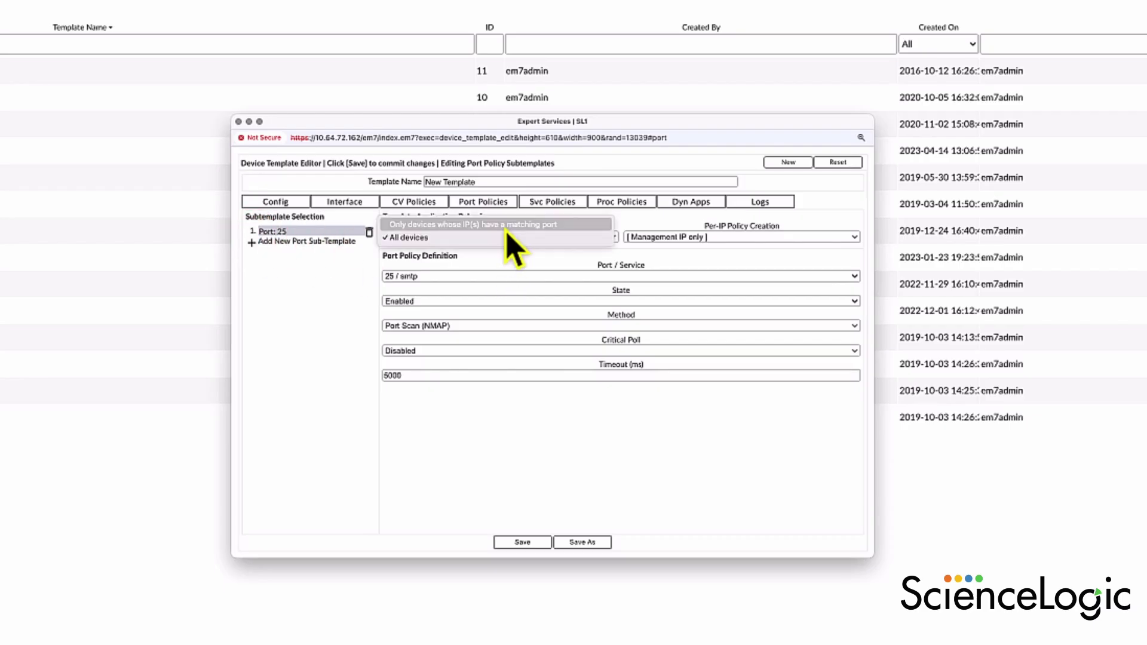
left_click(505, 226)
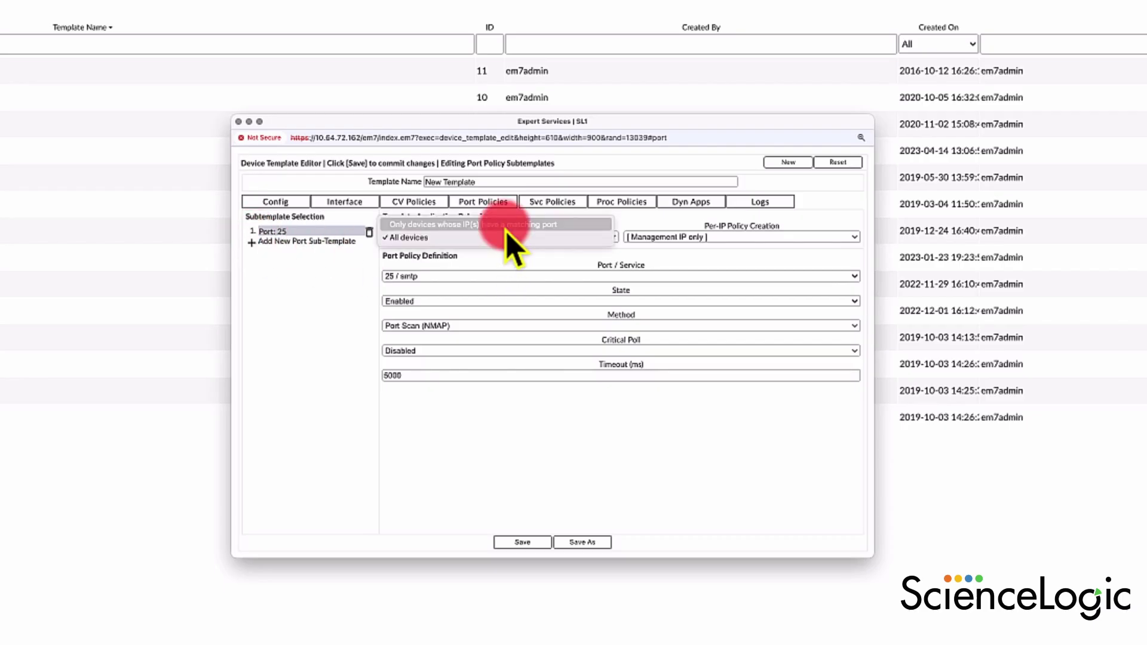
Set the sub-template's port/service to 5986 / PowerShell HTTPS, save the template and close the editor.
left_click(496, 277)
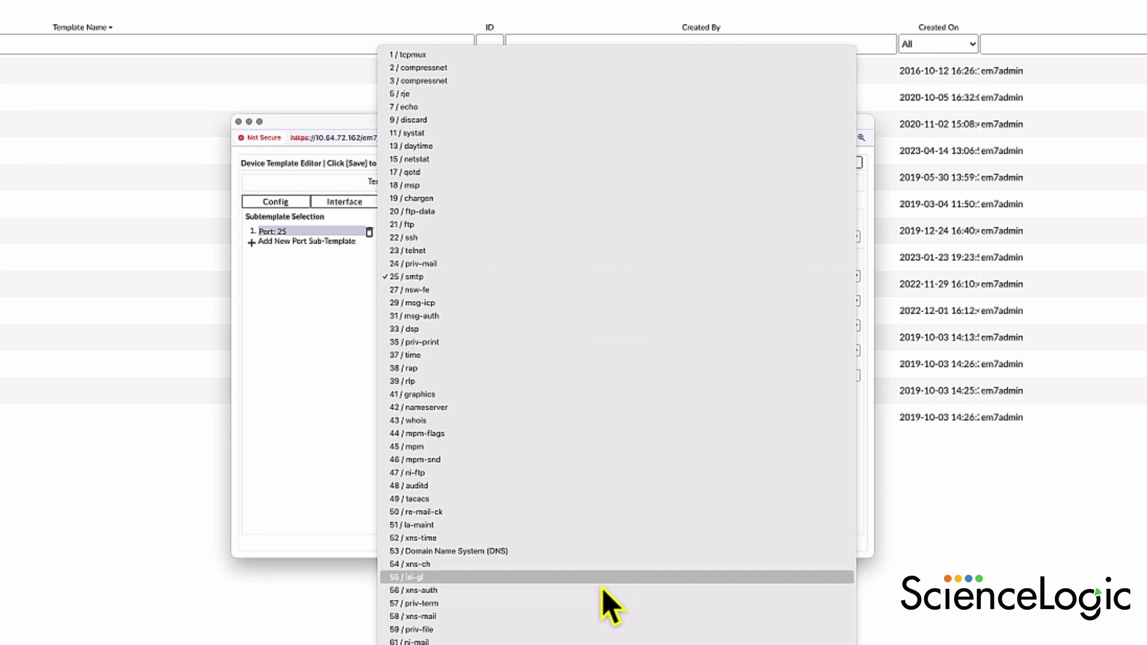
scroll(558, 546, "down", 20)
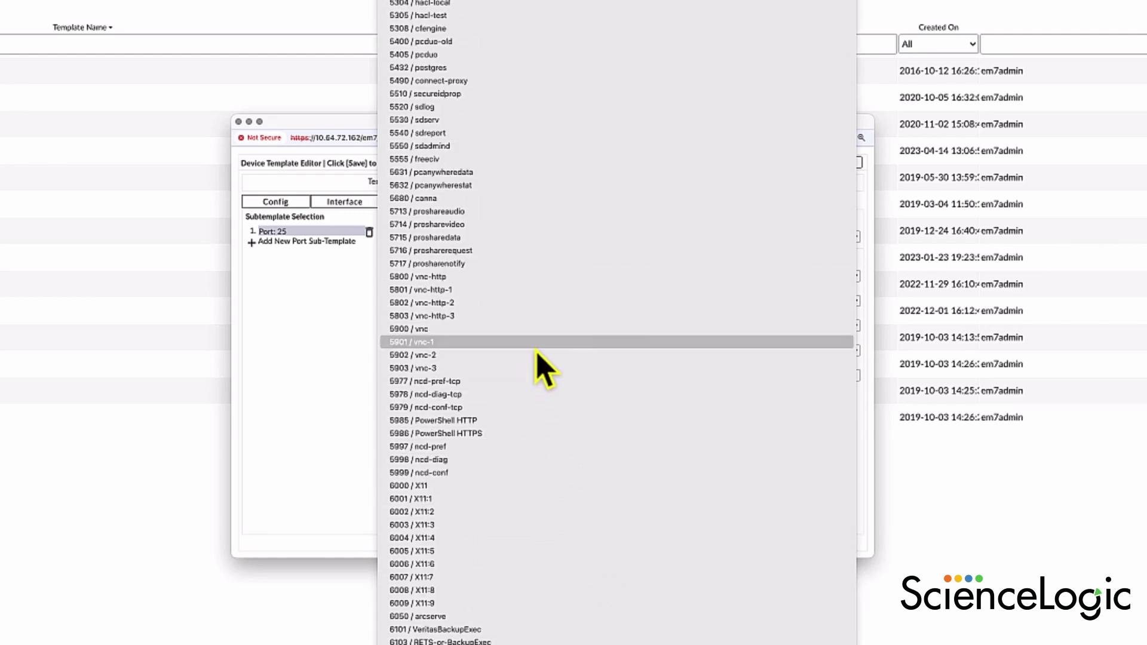
left_click(526, 434)
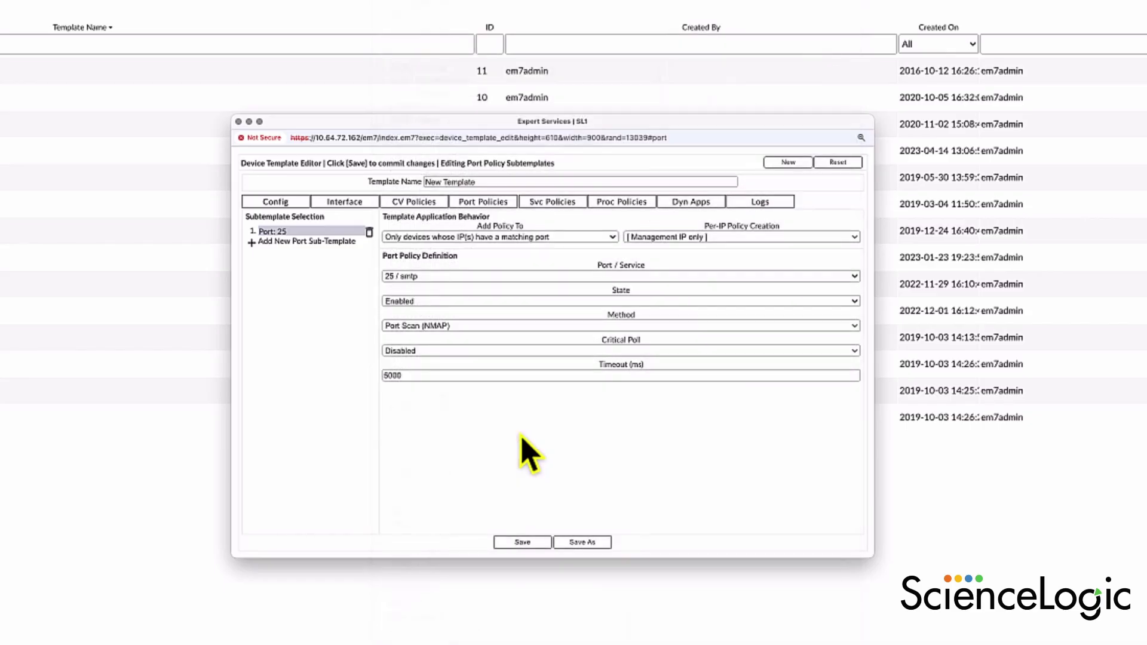
left_click(526, 542)
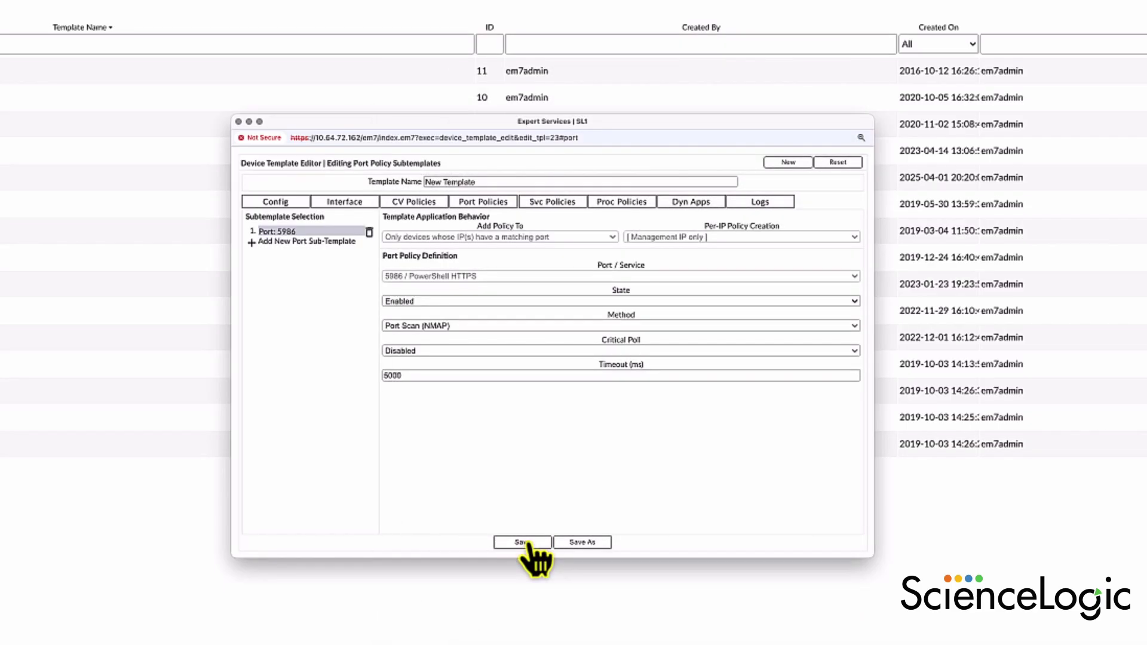
left_click(238, 121)
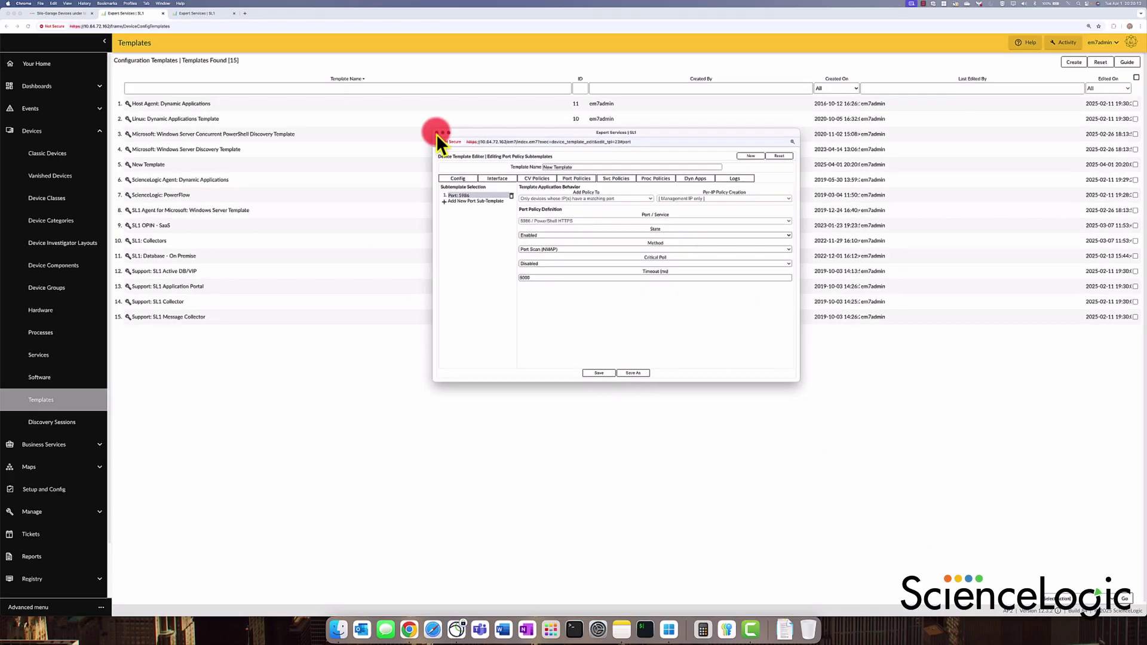
Start a new device group named "New Group" with visibility set to Config Policies/Bulk Edit.
left_click(49, 289)
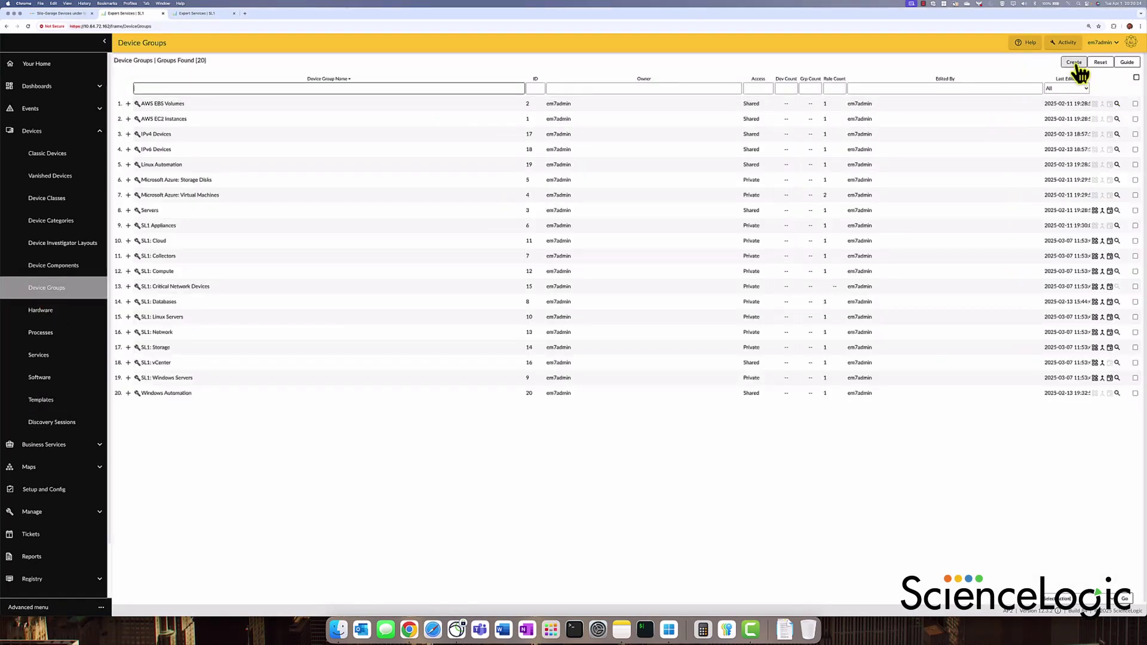
left_click(1075, 63)
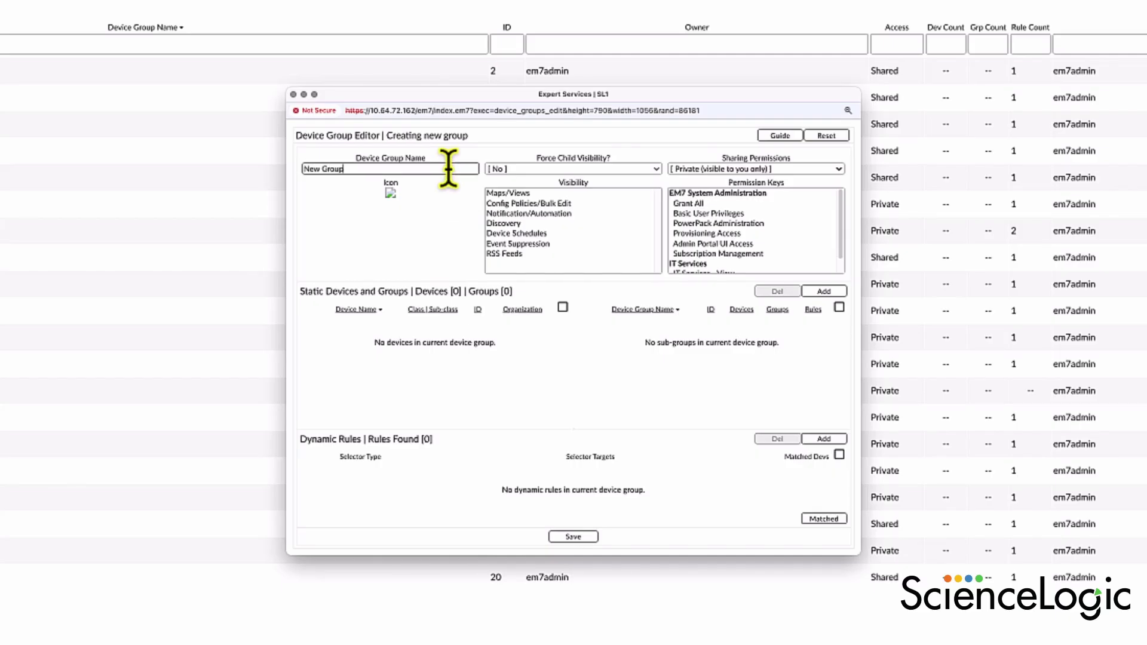
left_click(565, 206)
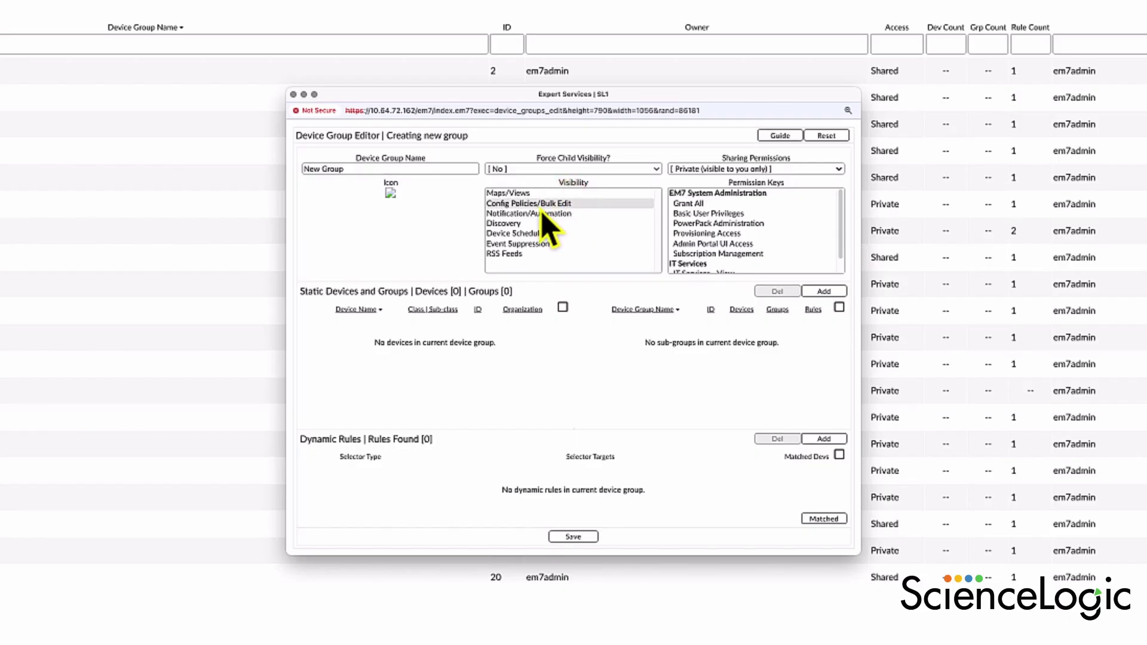
Add a dynamic rule matching open TCP port 5986 / PowerShell HTTPS, save the device group and close its editor.
left_click(824, 439)
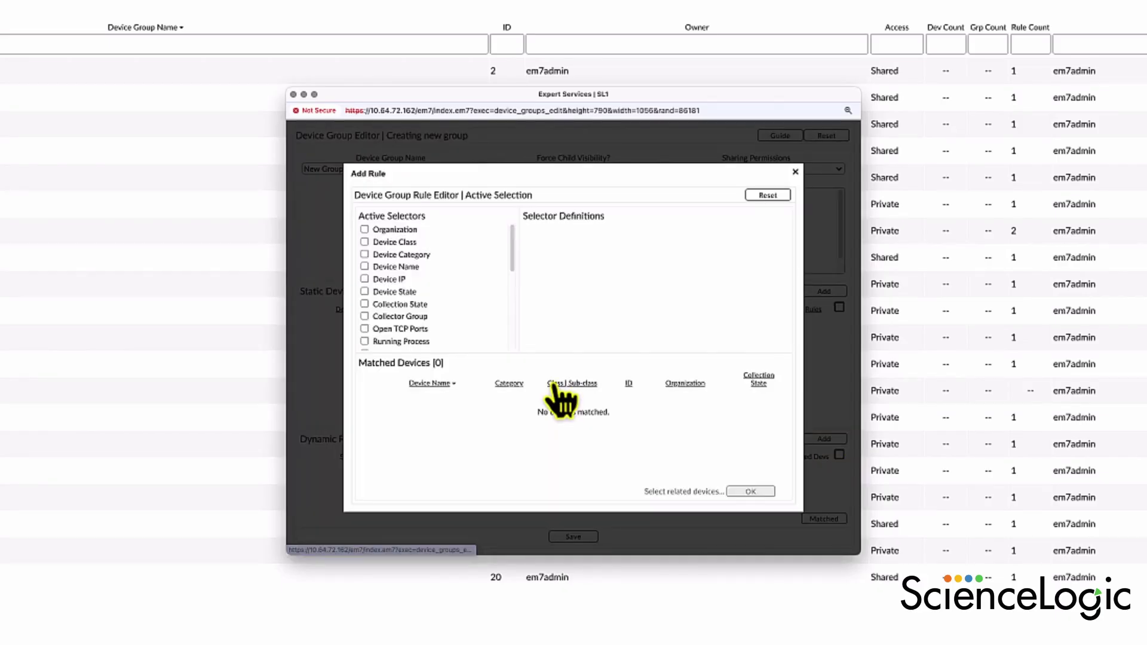
left_click(365, 329)
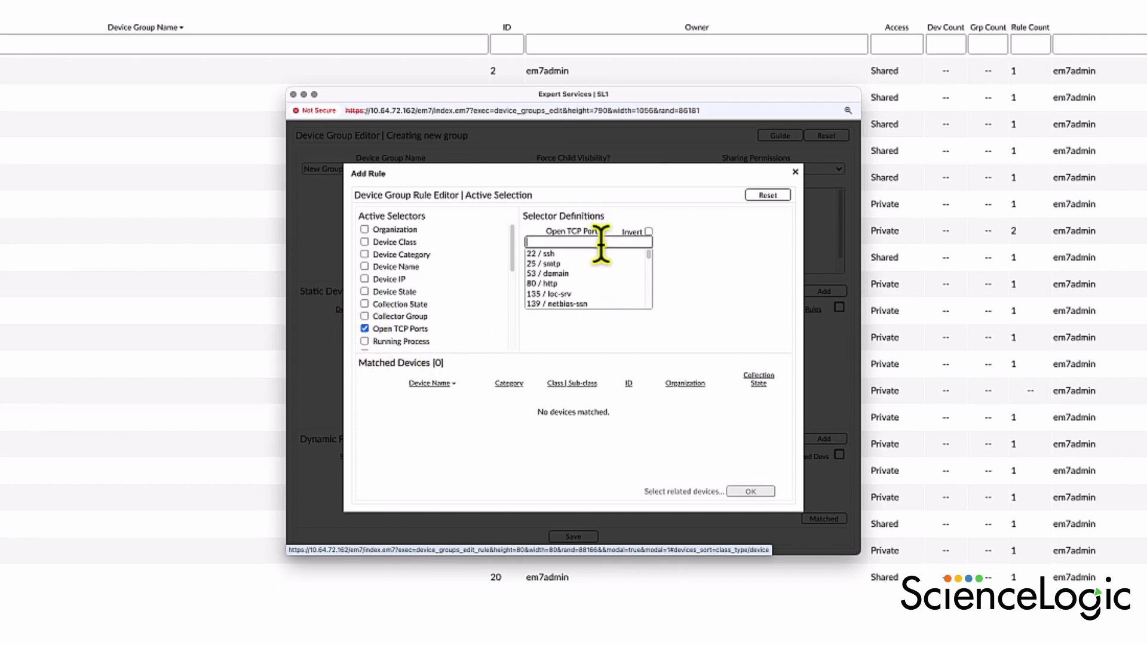
type("5986")
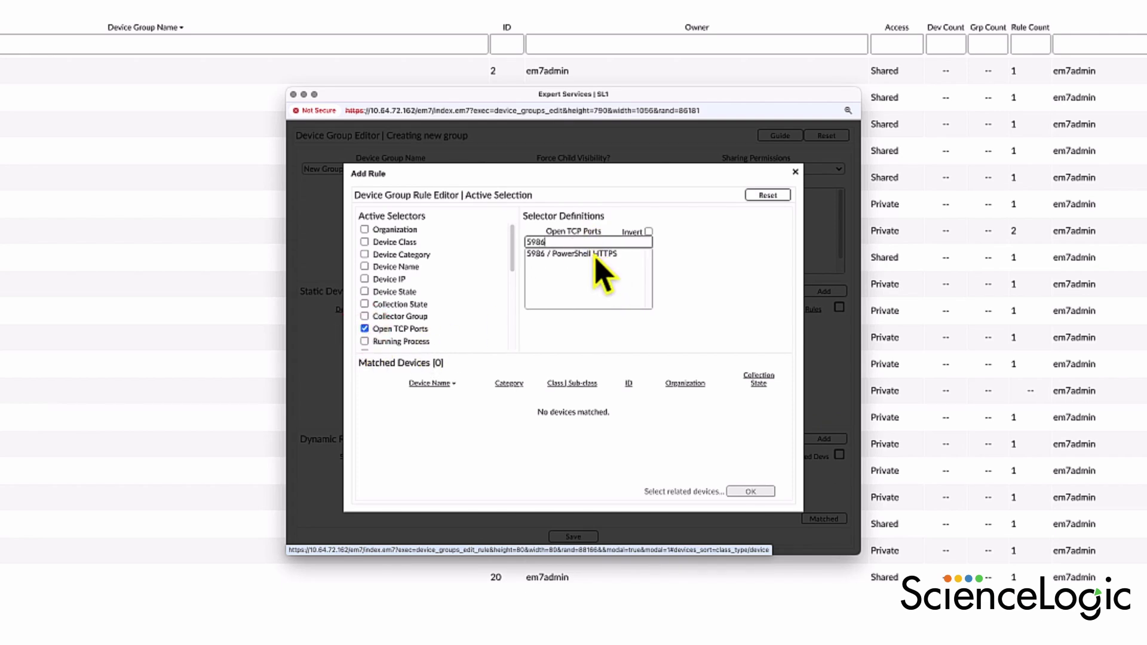
left_click(597, 254)
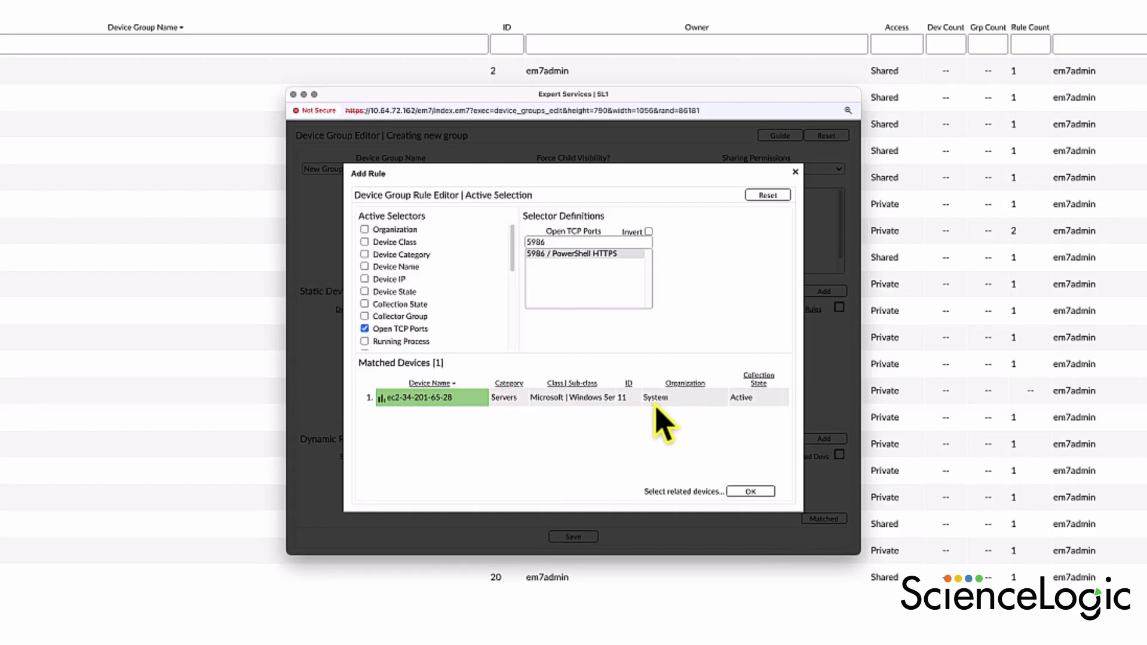
left_click(751, 492)
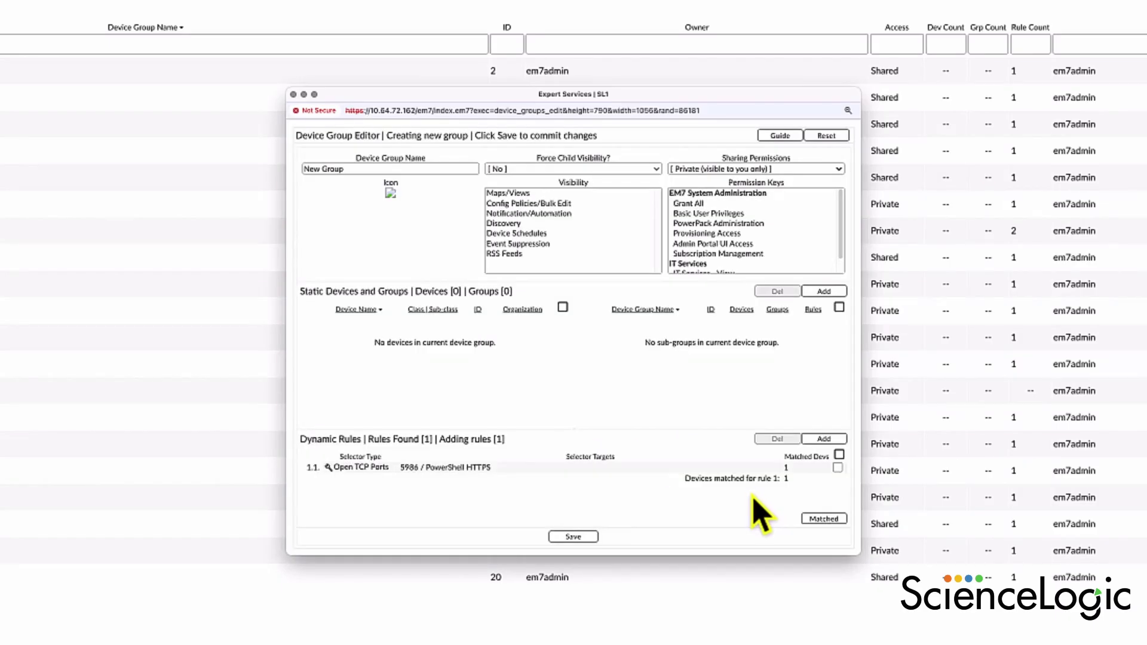
left_click(573, 537)
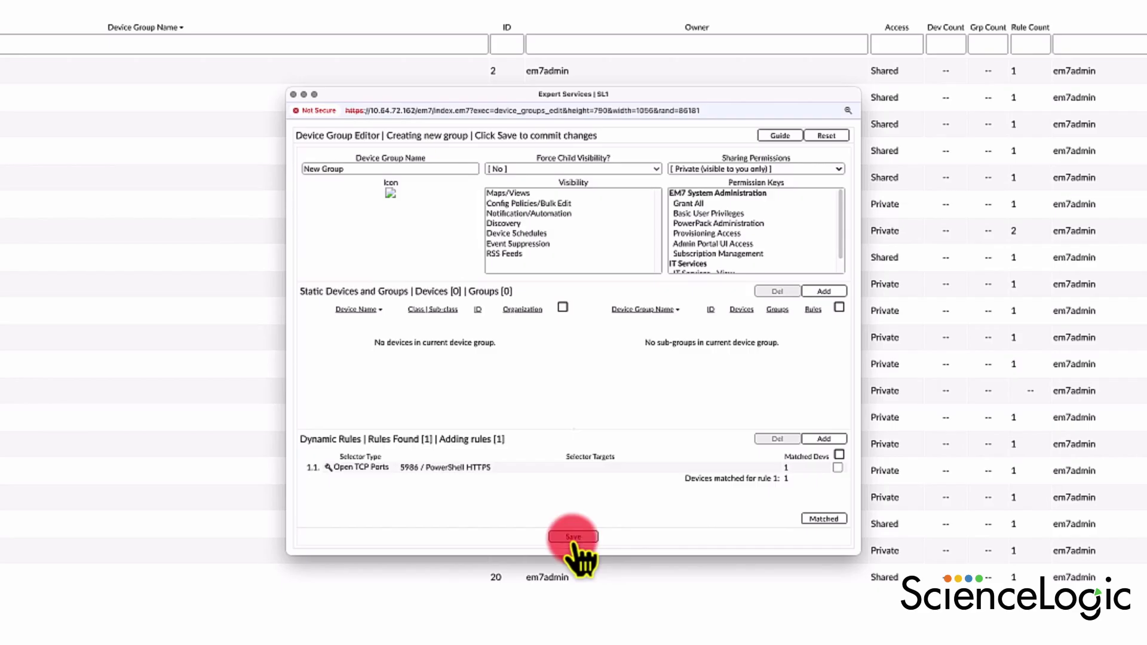
left_click(293, 94)
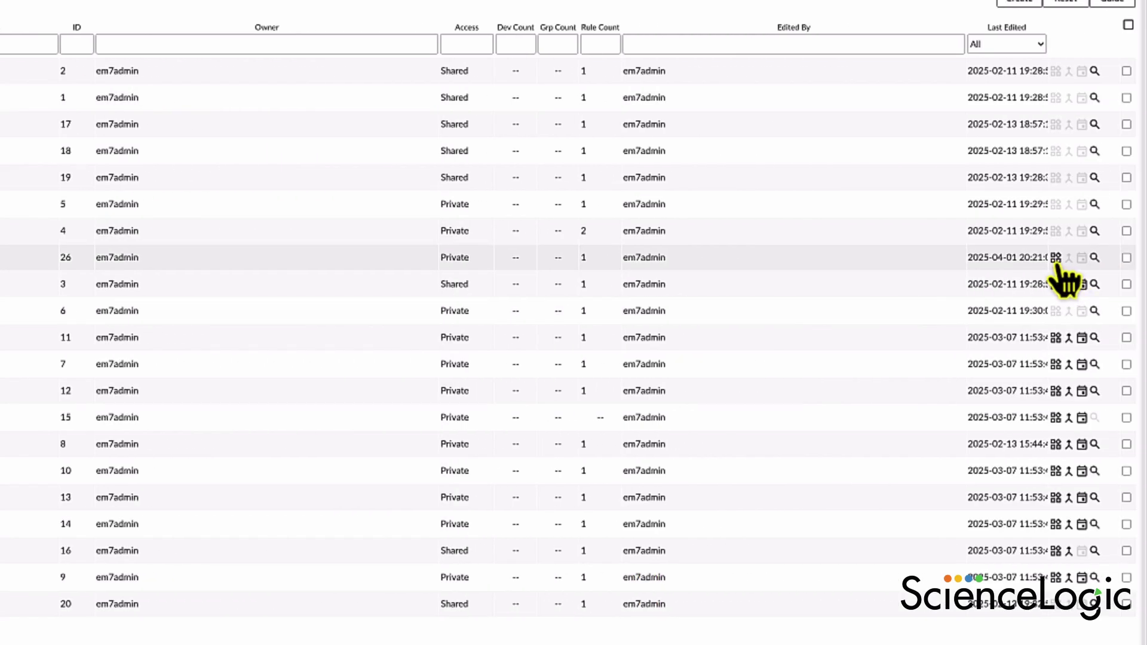
Bulk-configure the devices in New Group with the template "New Template", review its port policy, and apply and confirm it.
left_click(1056, 260)
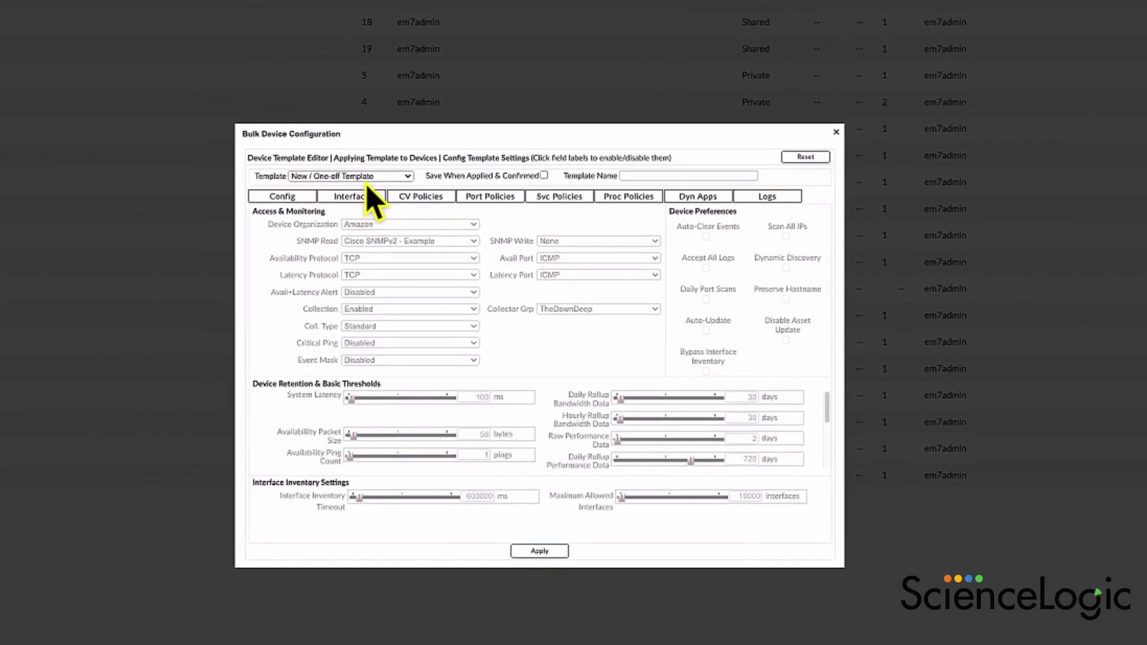
left_click(197, 246)
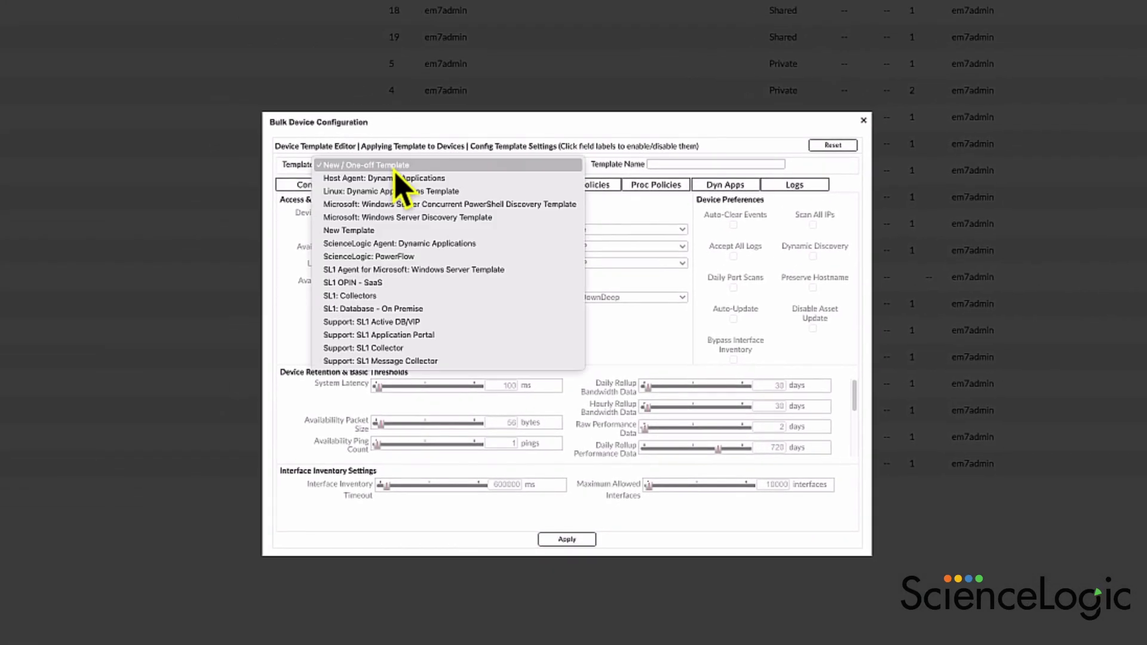
left_click(399, 231)
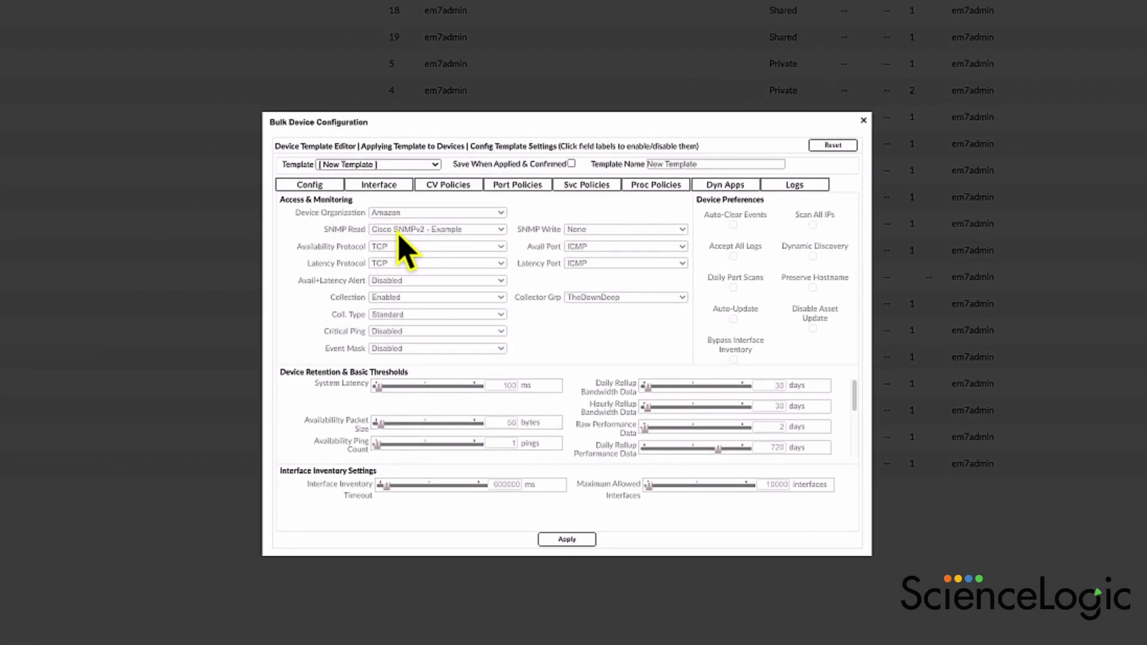
left_click(515, 187)
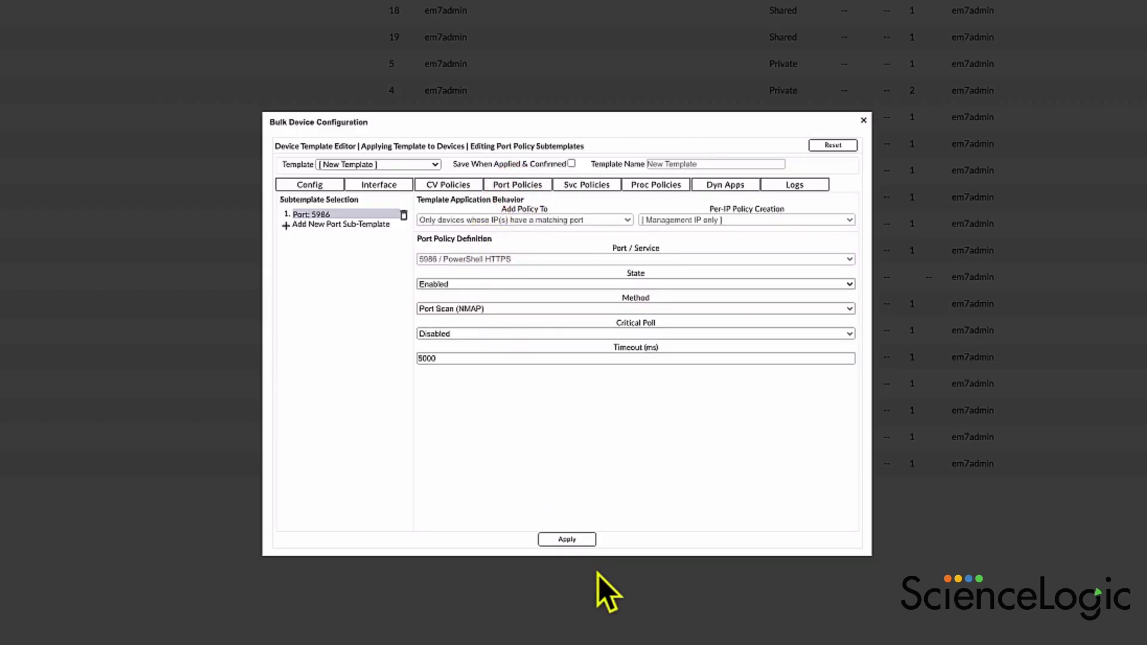
left_click(570, 540)
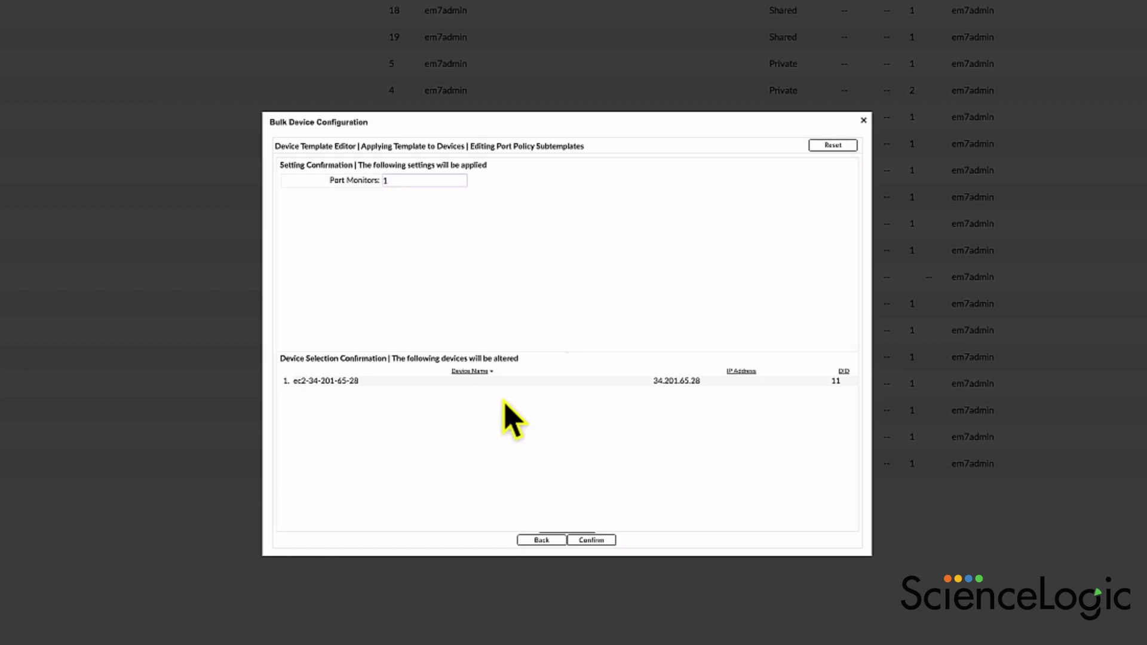
left_click(604, 541)
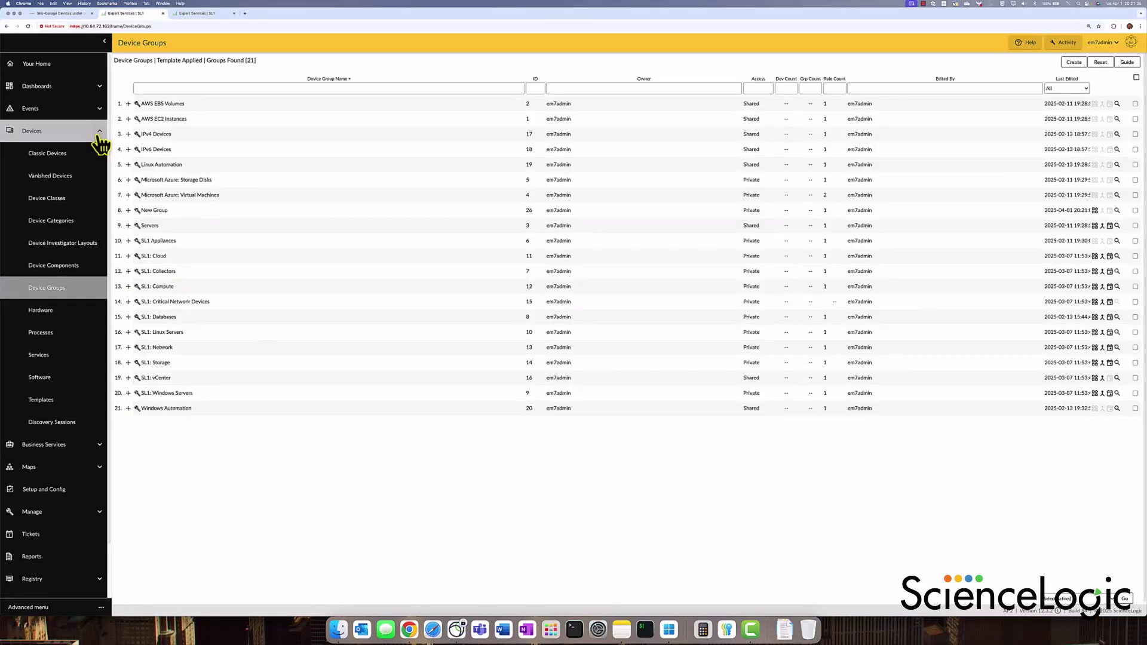
Open the registry's list of TCP/IP port monitors to check the created port policies.
left_click(100, 134)
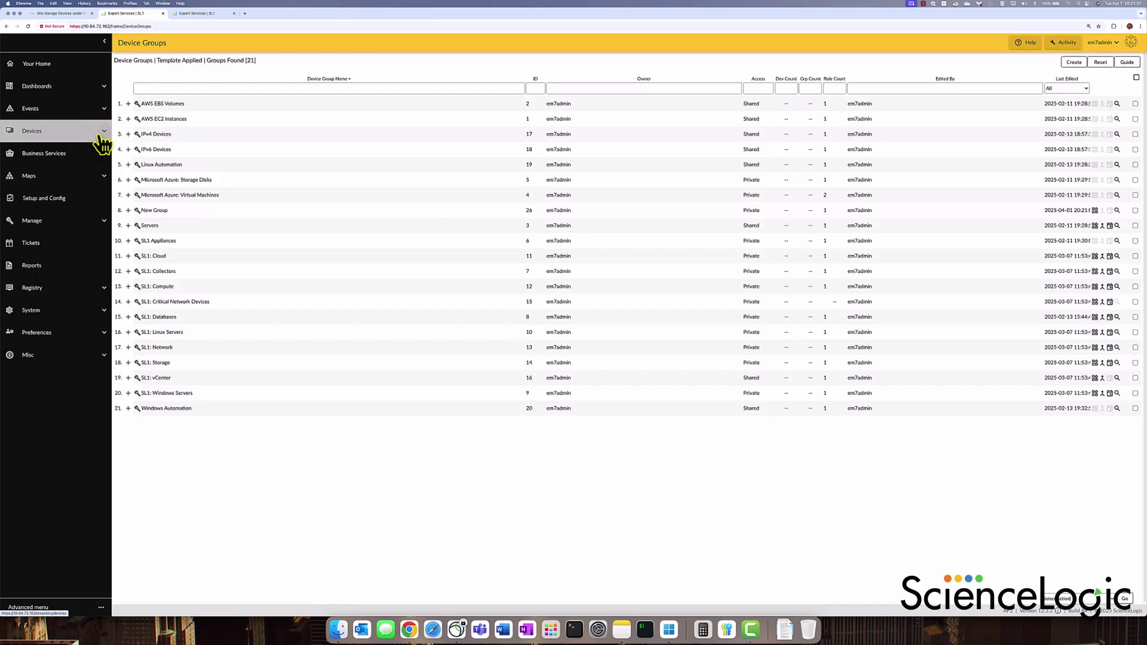
left_click(106, 293)
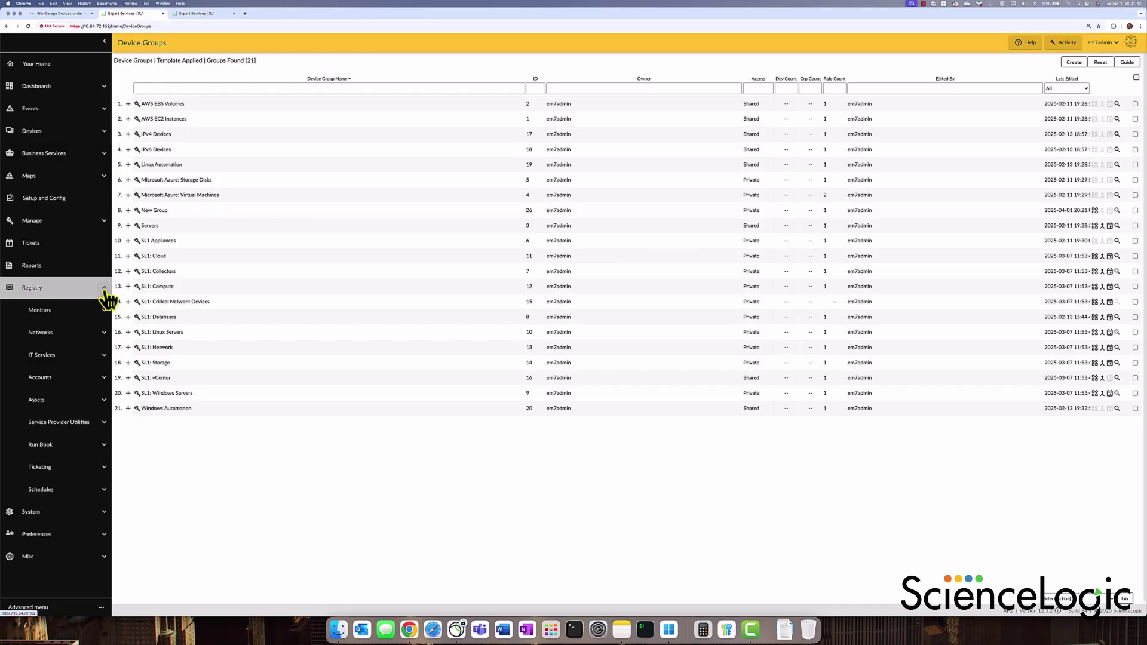
left_click(101, 310)
left_click(83, 467)
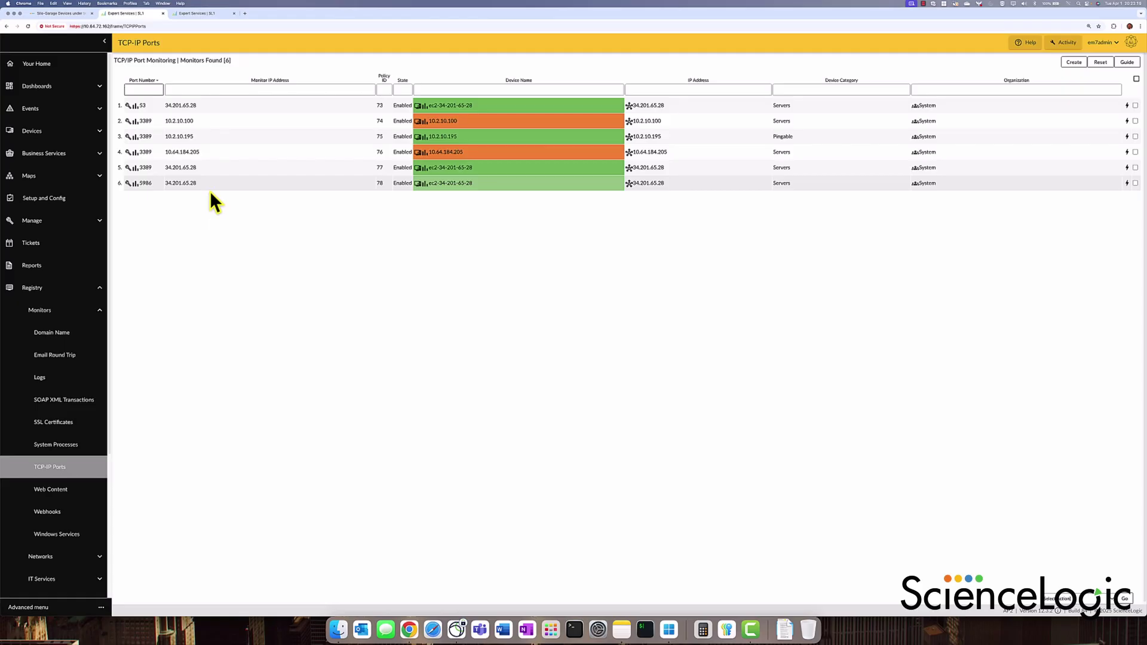
left_click(51, 136)
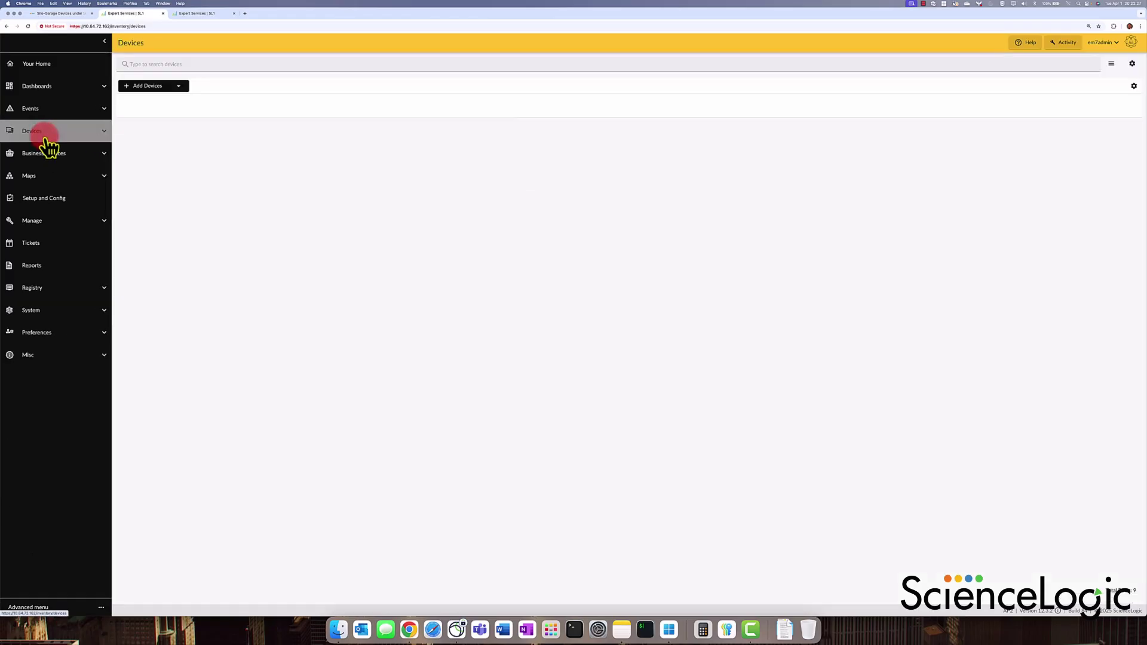
left_click(220, 166)
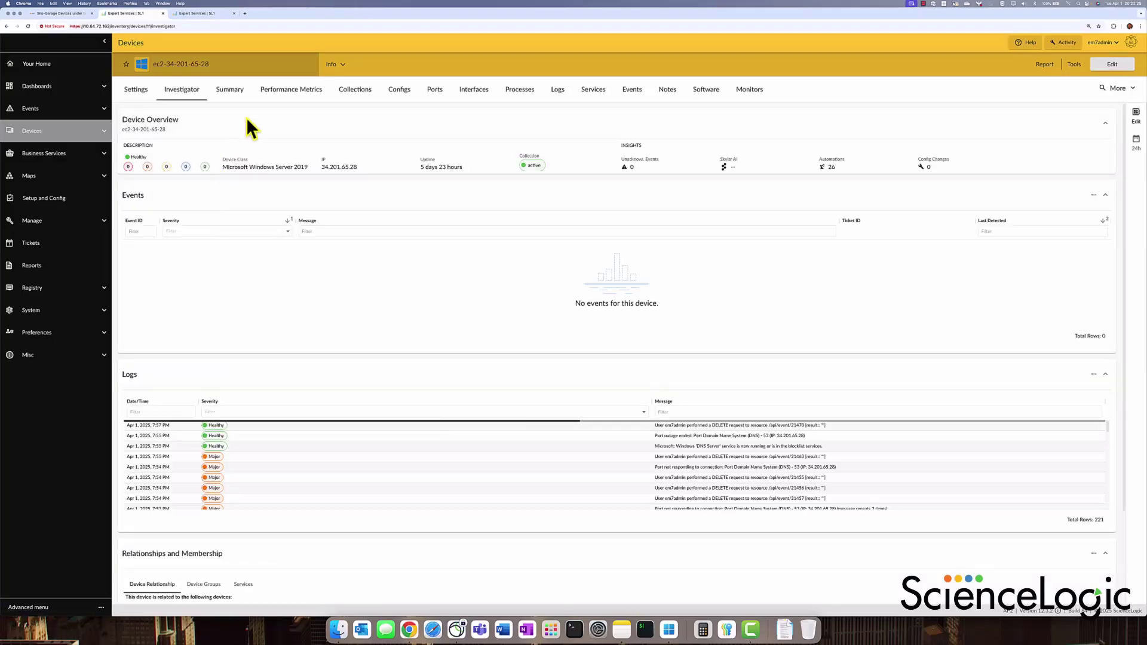
left_click(291, 91)
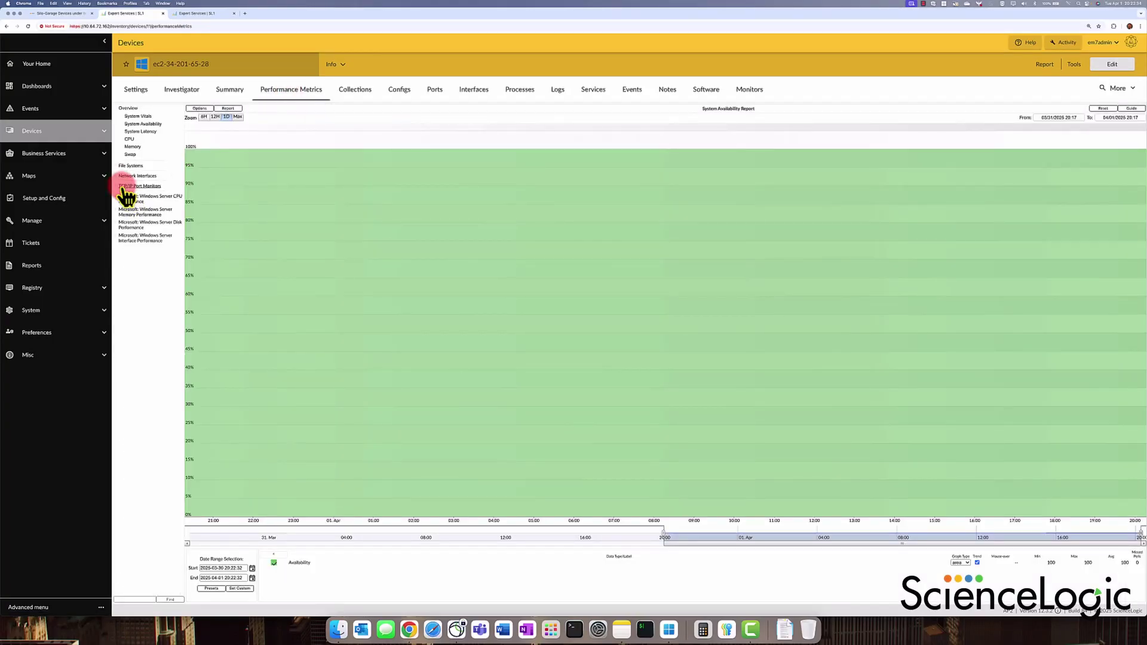
left_click(126, 186)
left_click(134, 161)
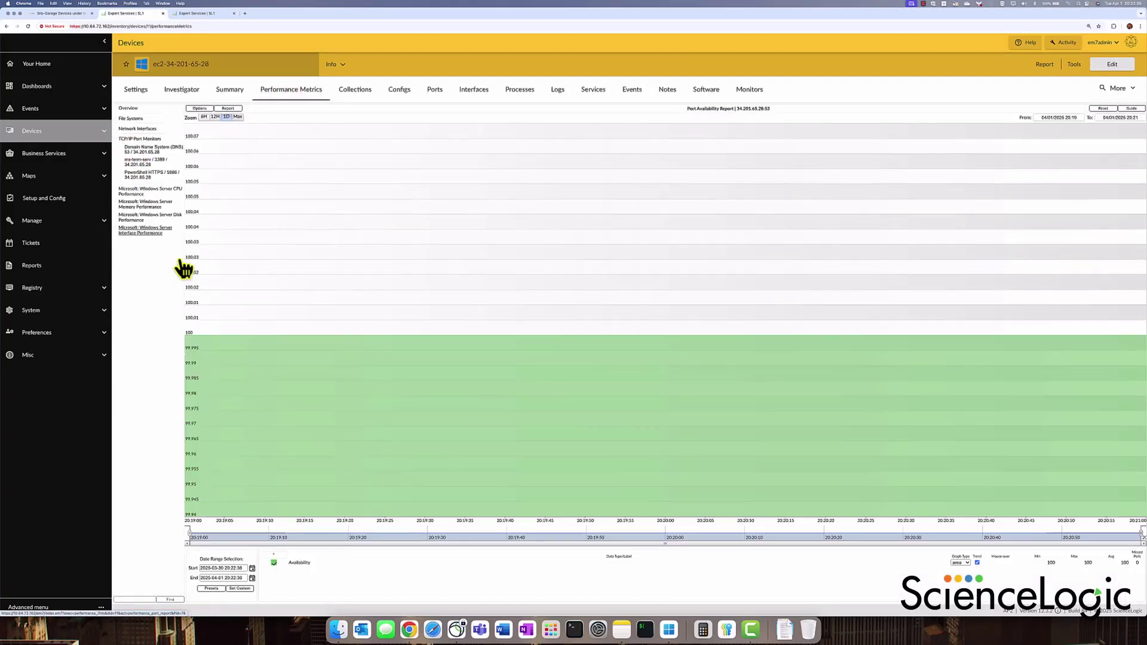
left_click(136, 139)
left_click(63, 132)
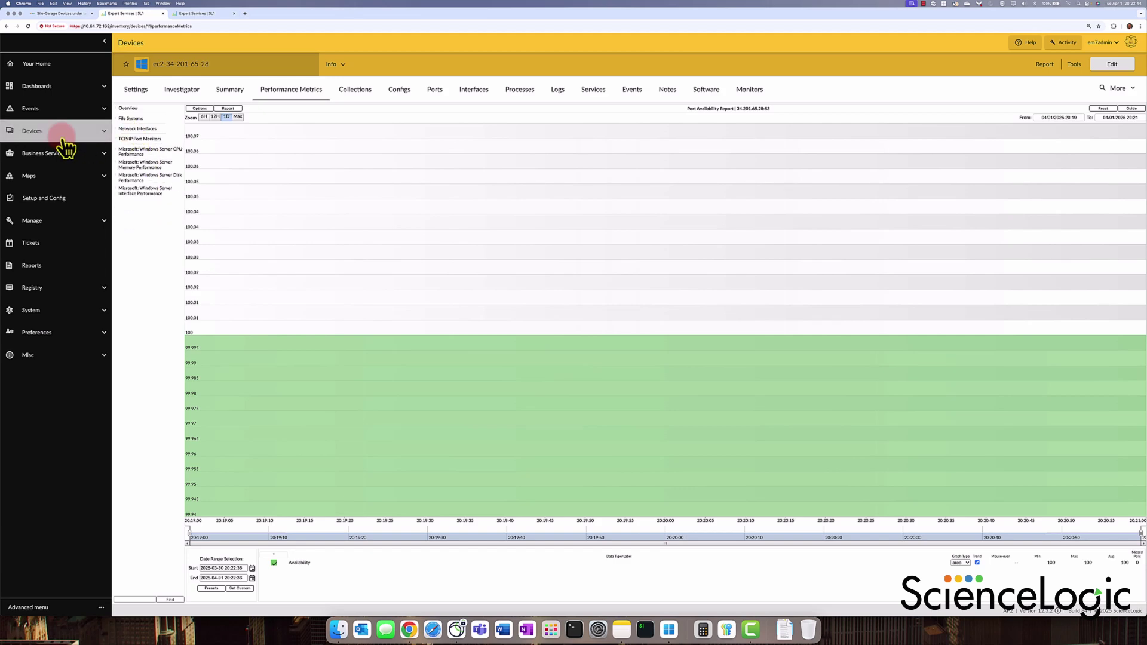
Switch to the Windows server's remote desktop and run netstat -an|Select-String ":53" in PowerShell.
left_click(671, 631)
left_click(825, 392)
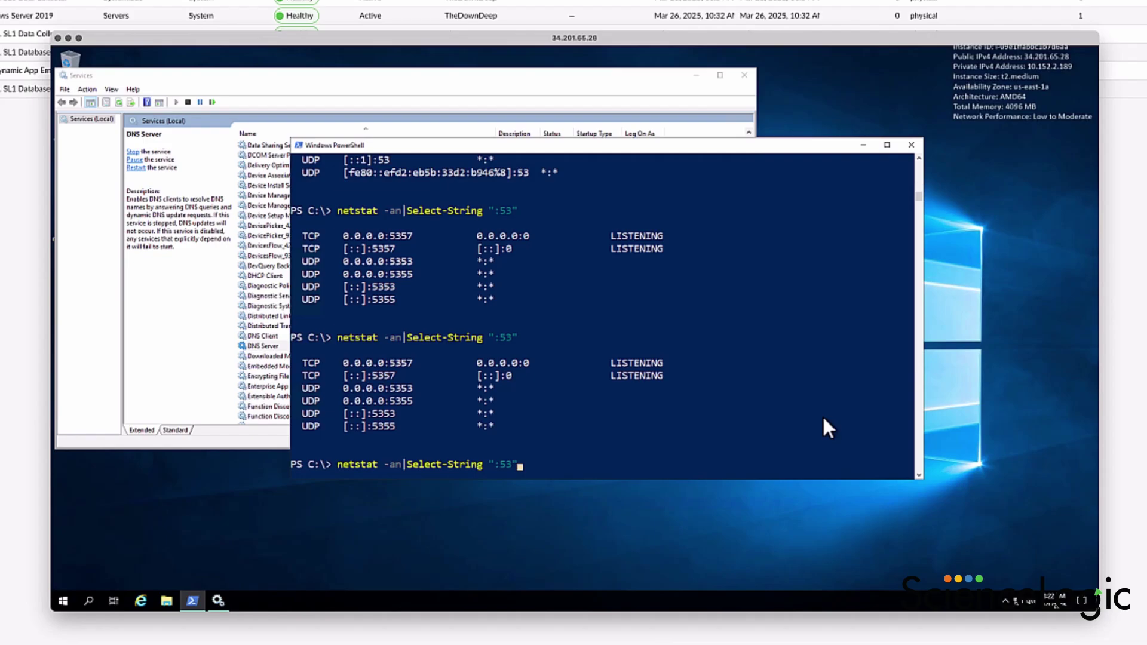
key("Return")
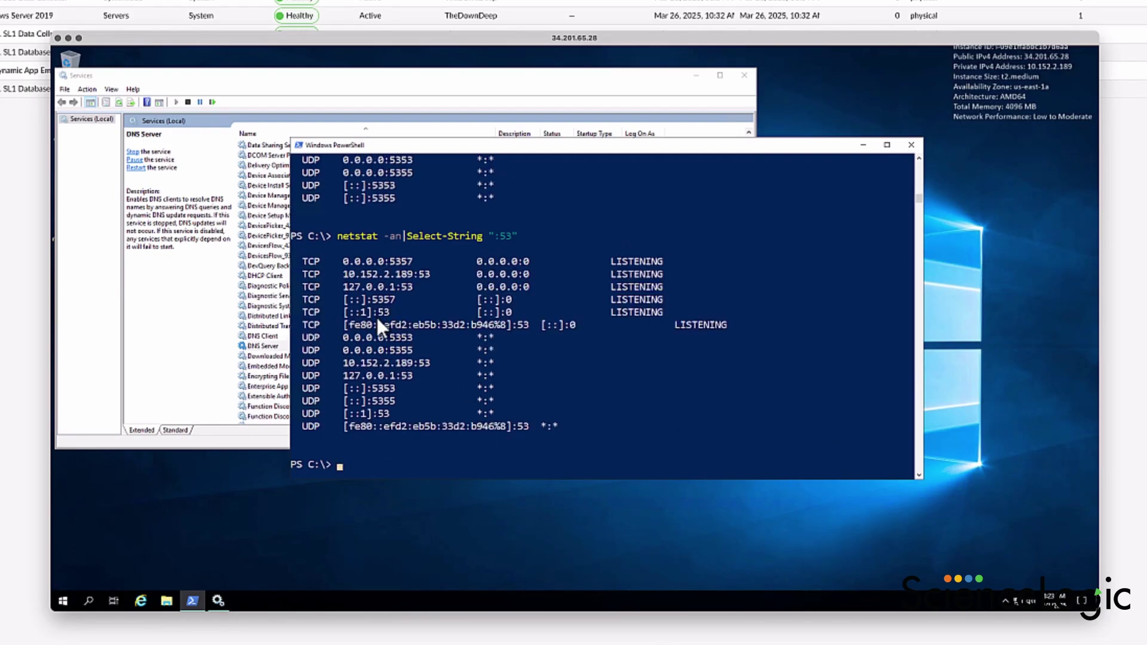
Stop the DNS Server service and rerun the netstat check for port 53.
right_click(267, 346)
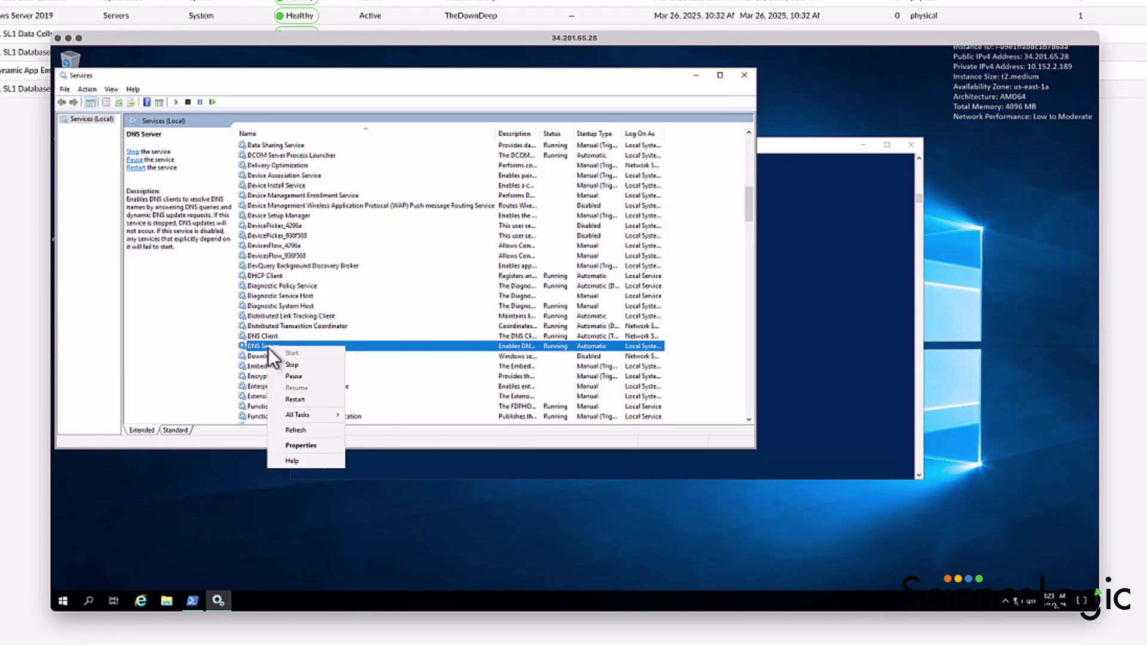
left_click(283, 365)
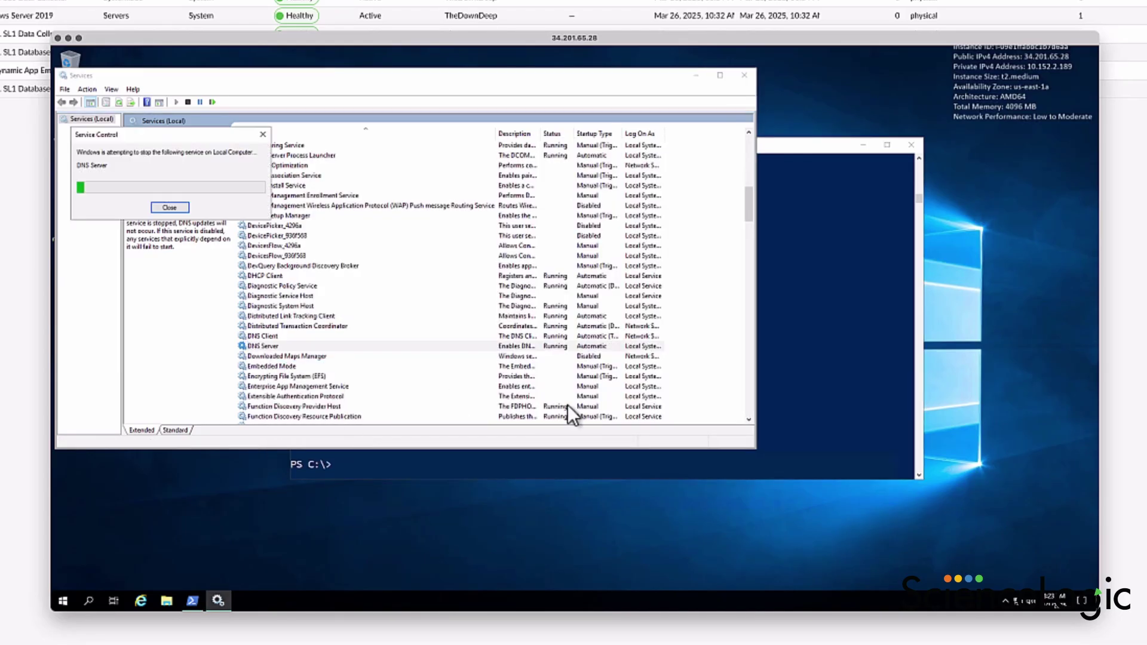
left_click(846, 380)
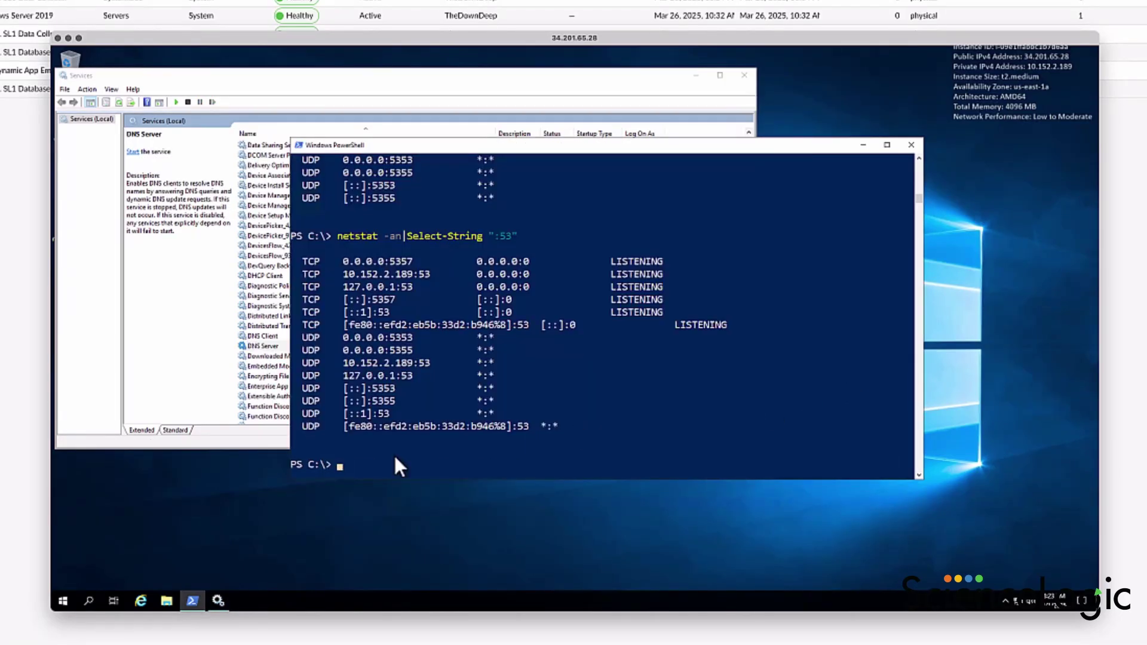
key("Up")
key("Return")
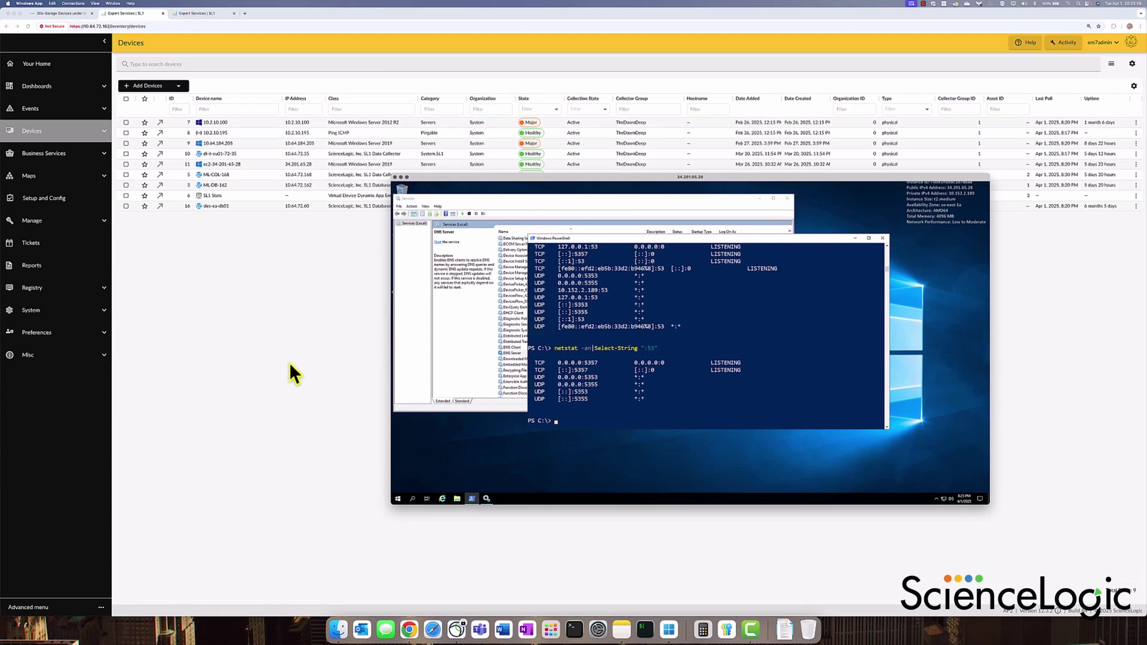
Switch back to SL1 in the browser and filter the event policies by the name "port".
left_click(289, 362)
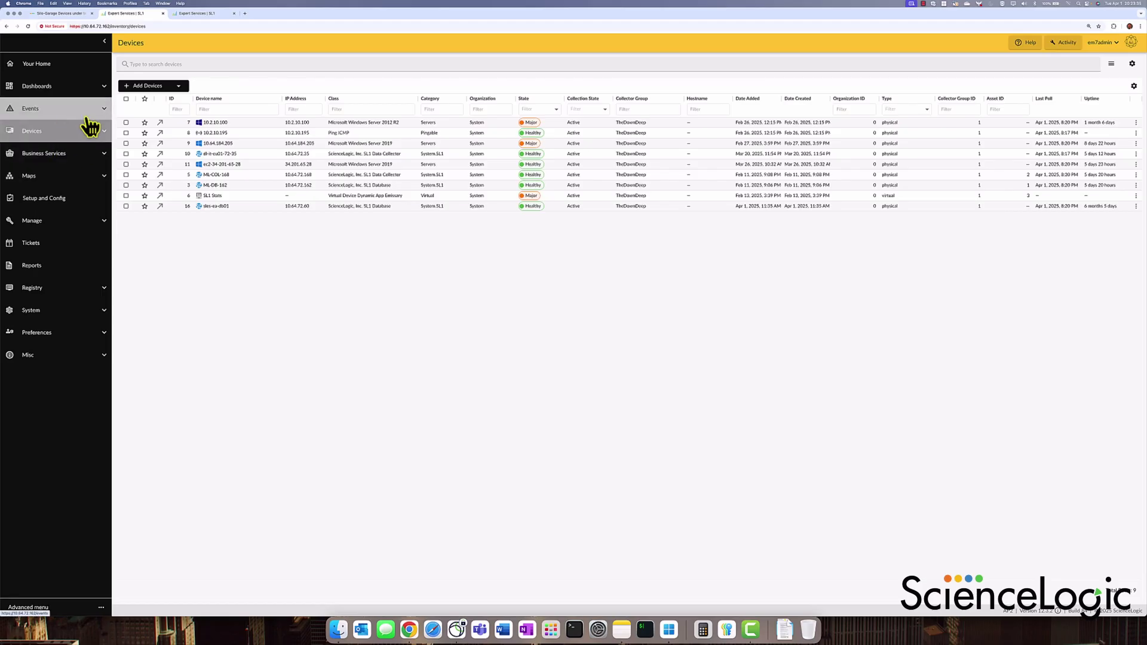
left_click(106, 113)
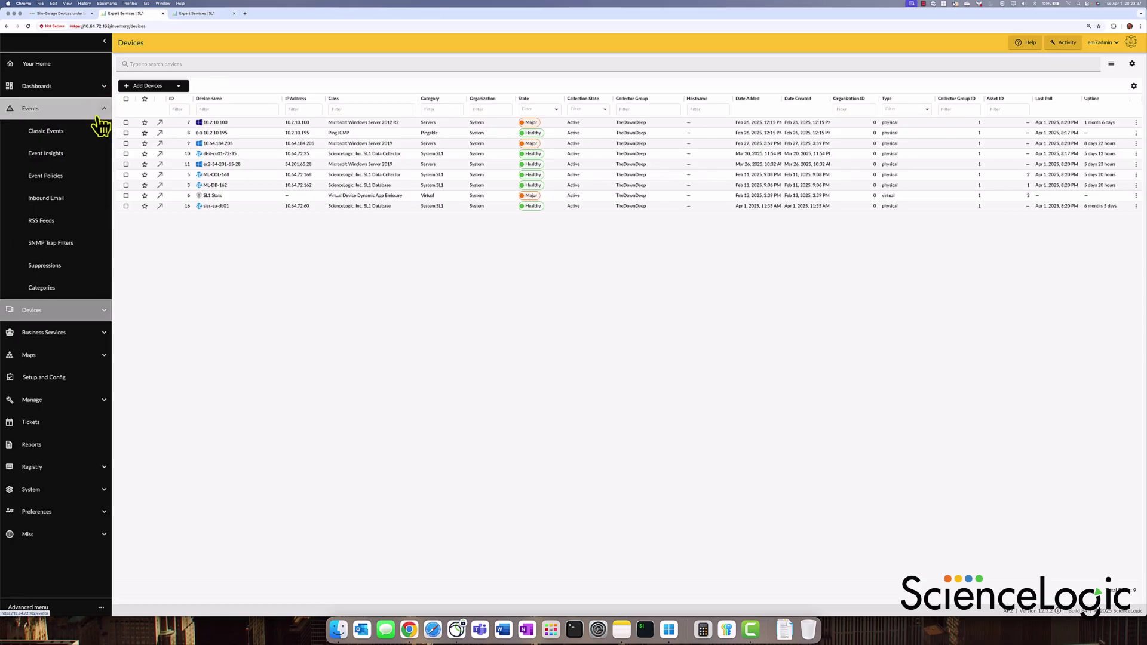
left_click(82, 177)
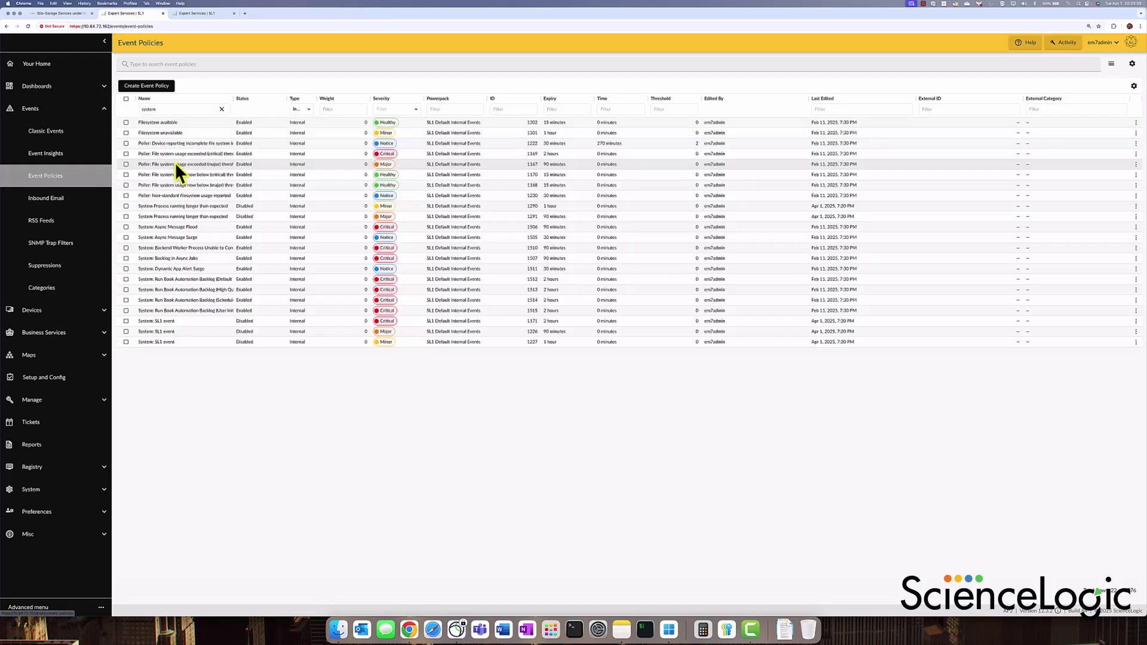
left_click(197, 110)
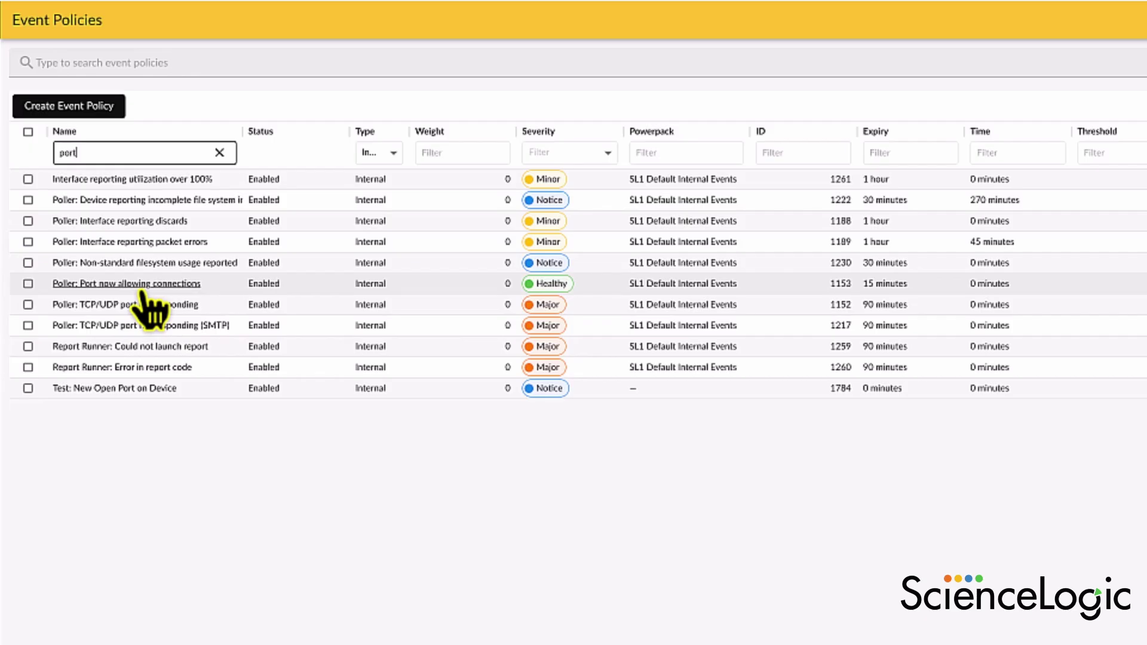
Open the events list and clear its "port" message filter.
left_click(35, 111)
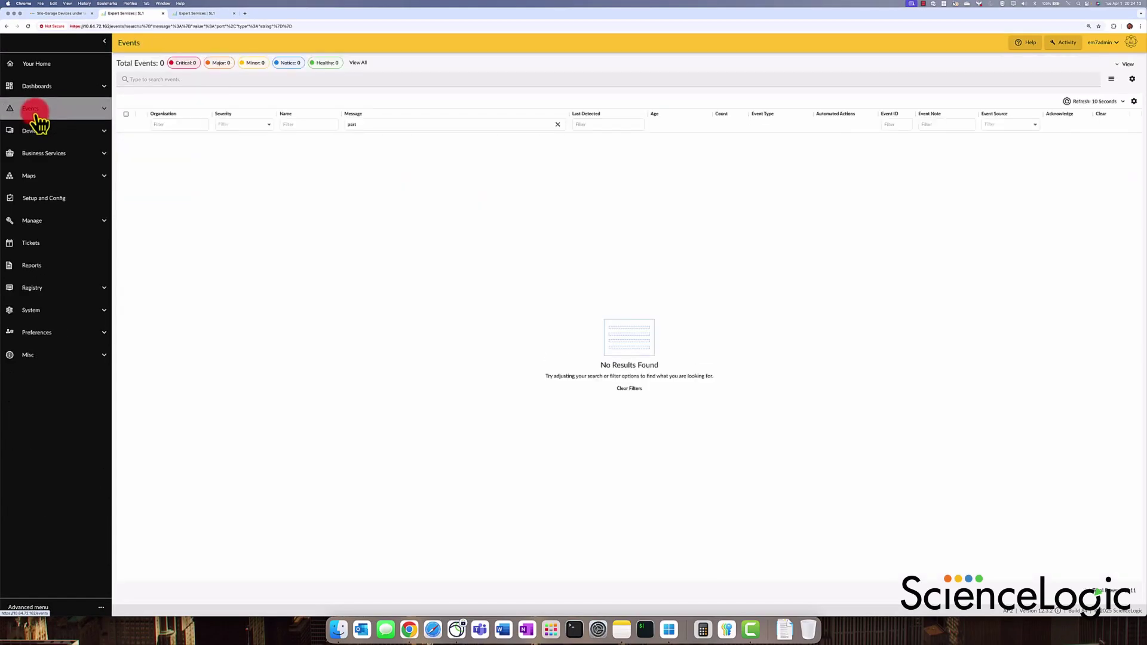
left_click(557, 127)
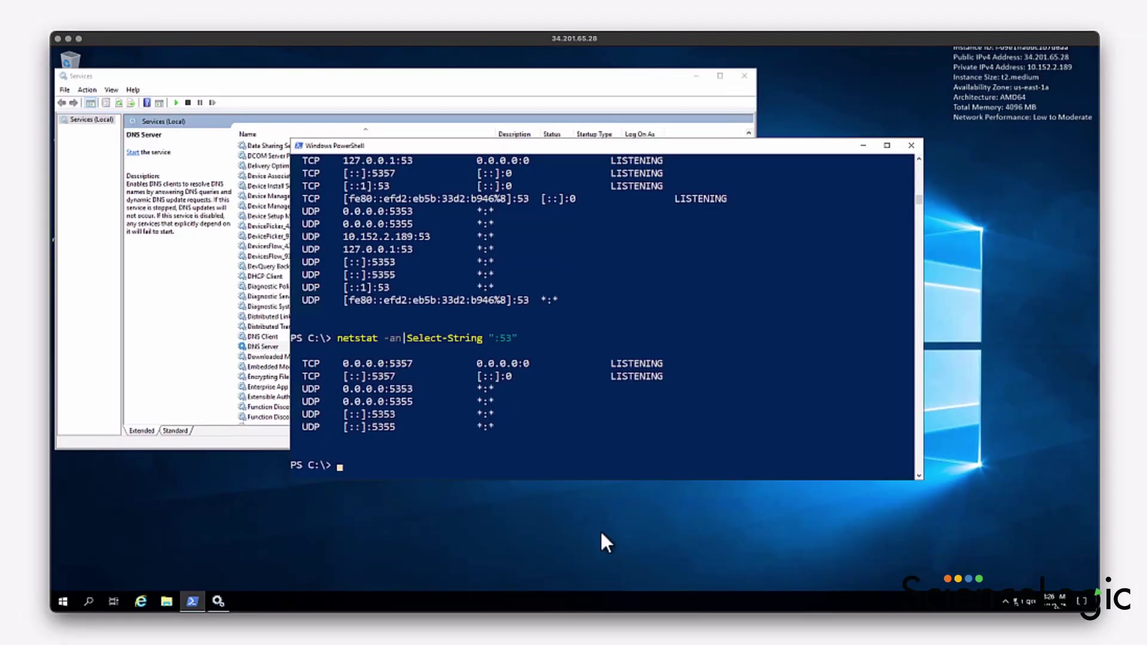
Switch to the Windows server's remote desktop, start the DNS Server service, and rerun netstat -an|Select-String ":53" in PowerShell.
left_click(260, 350)
right_click(260, 350)
left_click(275, 356)
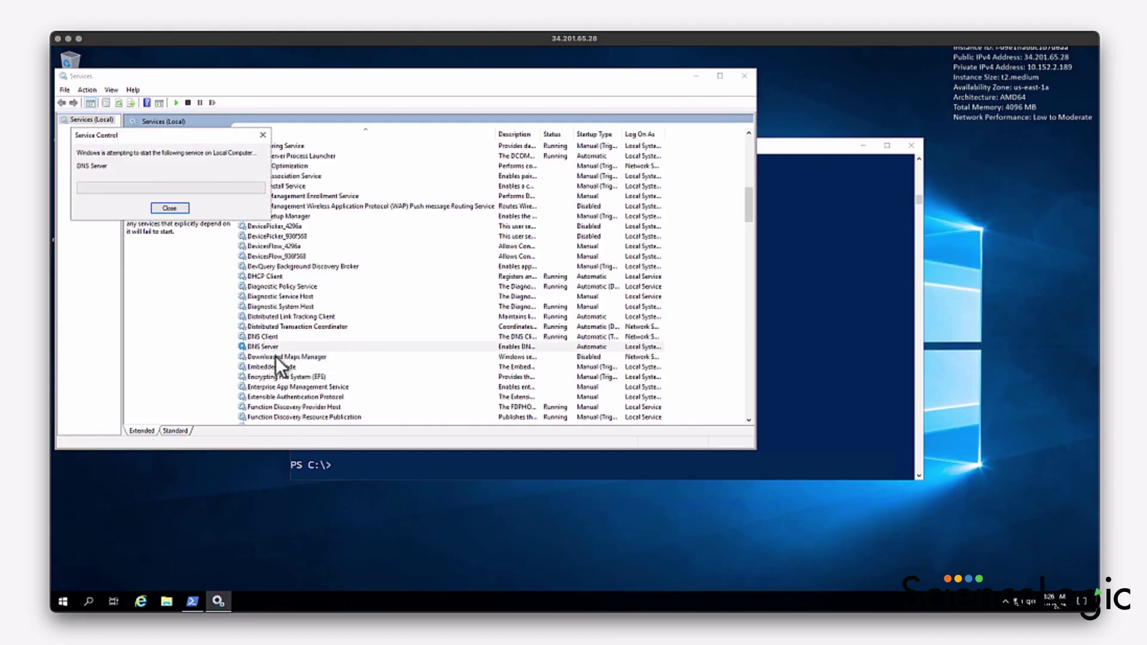
left_click(805, 399)
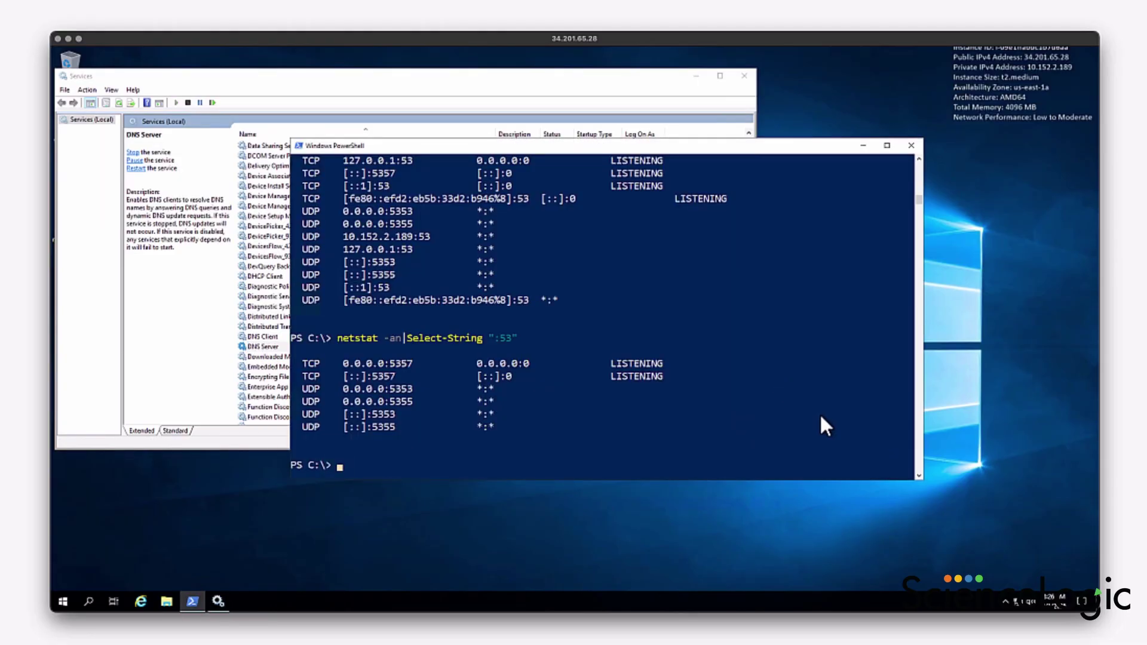
key("Up")
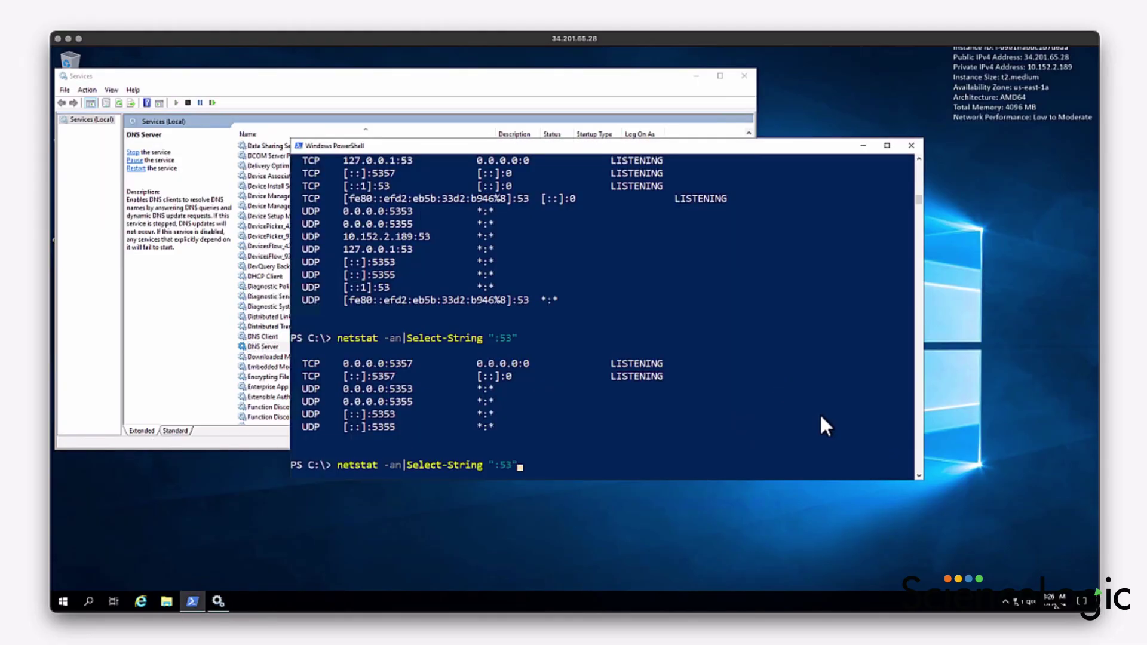
key("Return")
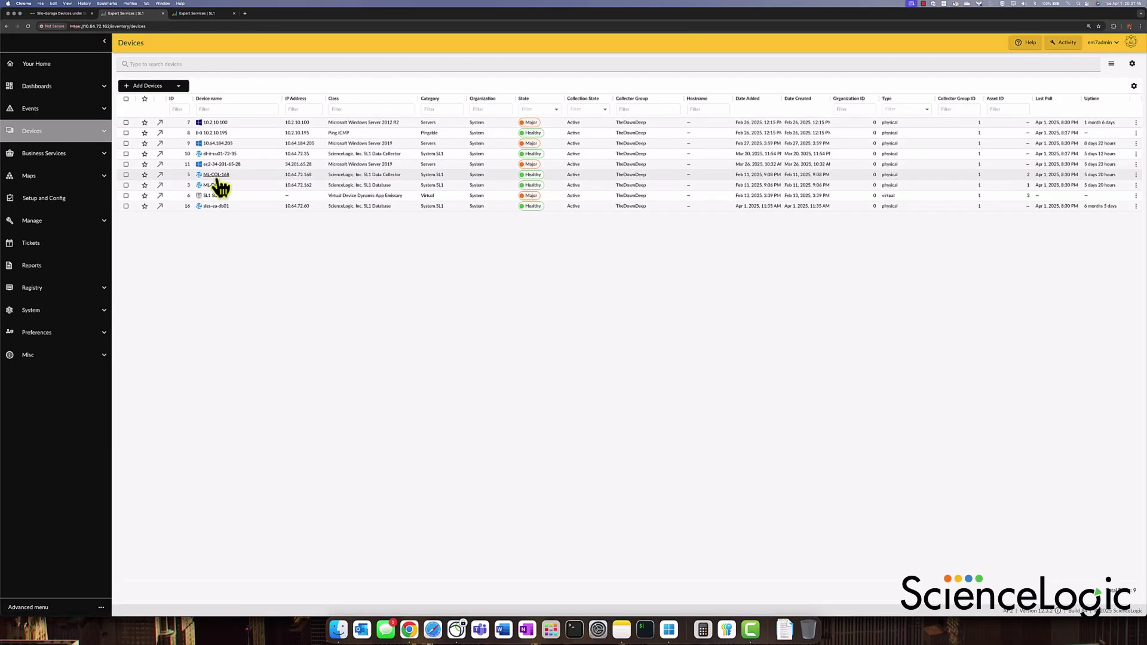
left_click(218, 167)
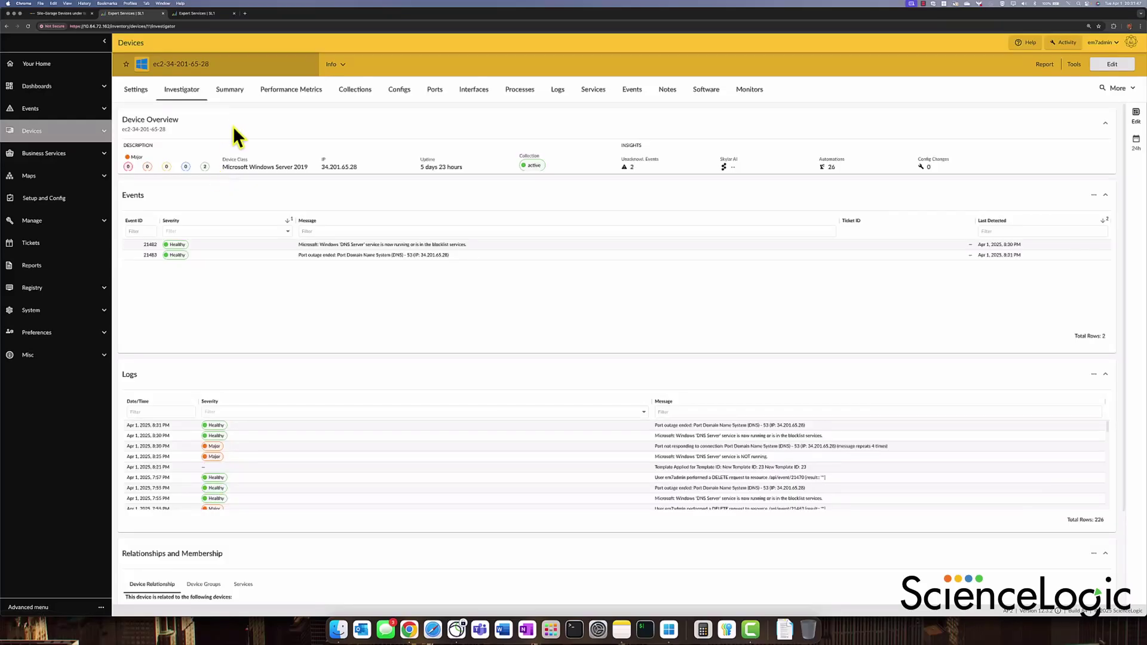
left_click(275, 94)
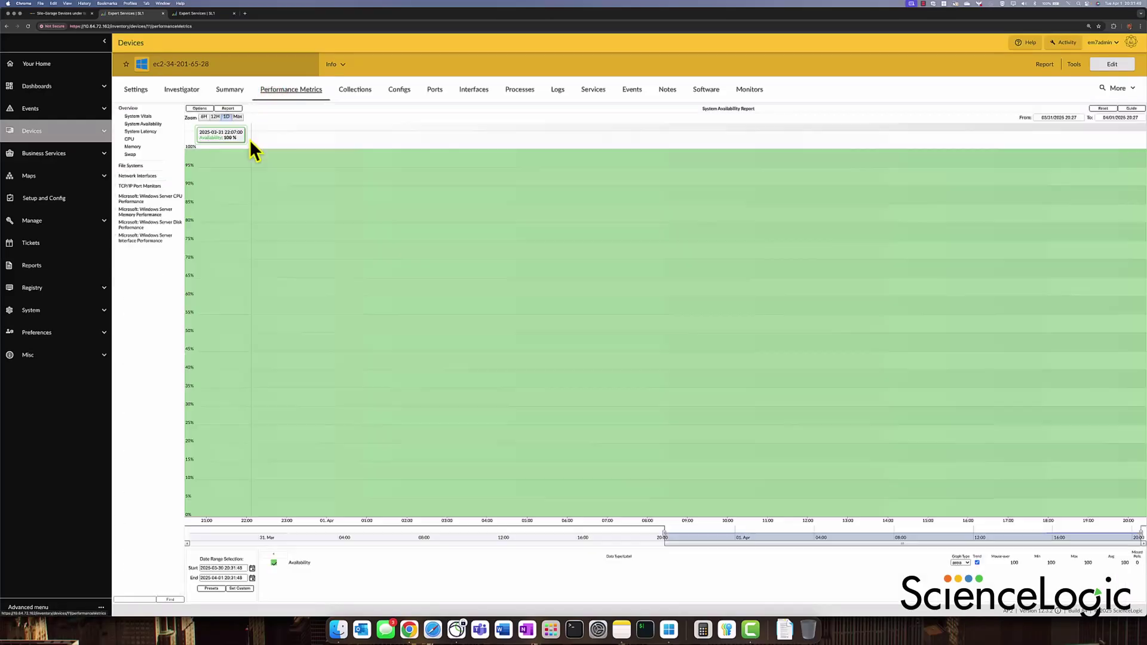
left_click(138, 185)
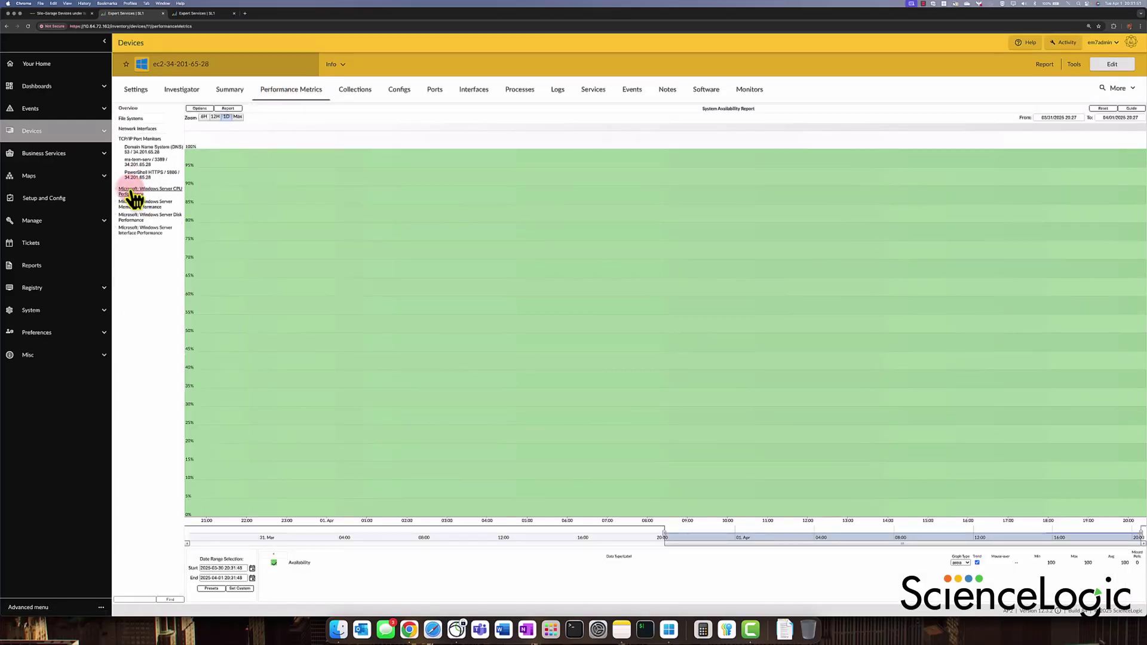
left_click(140, 152)
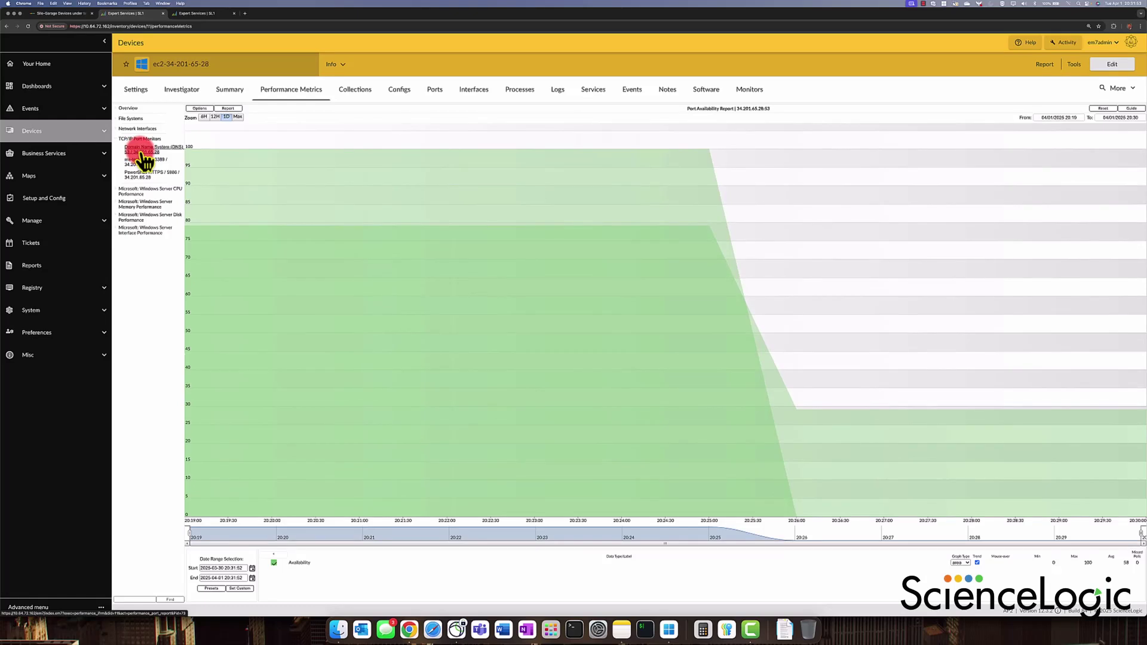